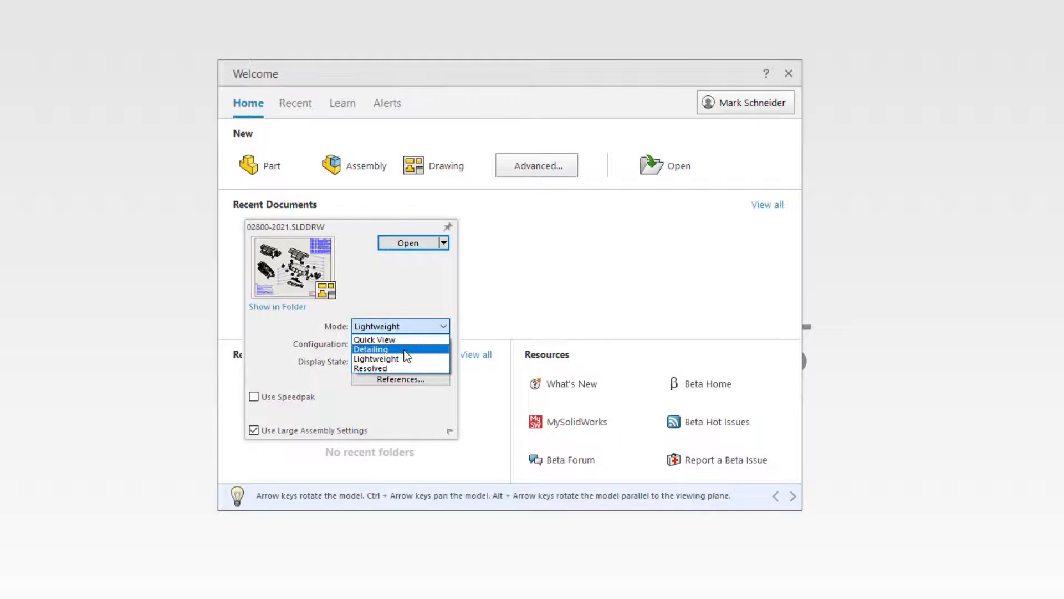
# Open the drawing 02800-2021.SLDDRW in Detailing mode
pyautogui.click(404, 349)
pyautogui.click(405, 244)
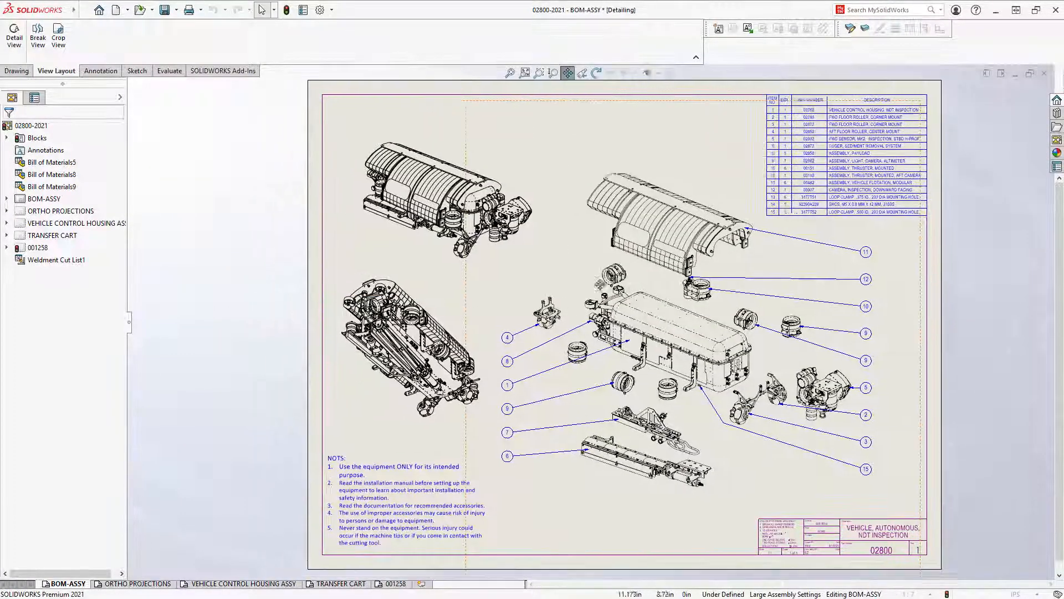
# Shift the magnetic line holding balloons 4, 8, 1, 9, 7 and 6 slightly away from the exploded view
pyautogui.scroll(-5, 561, 347)
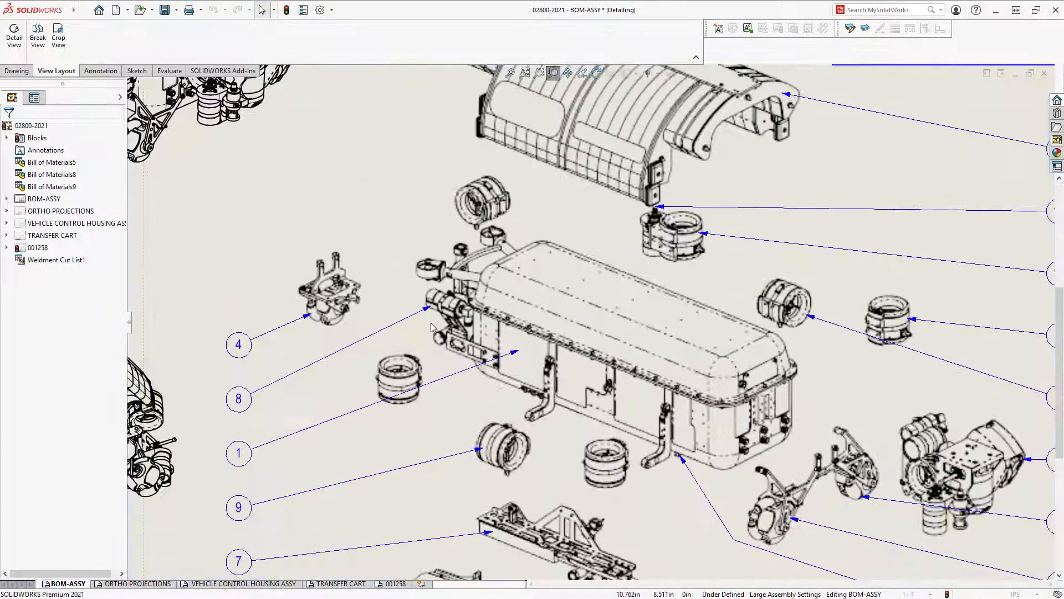
pyautogui.click(359, 245)
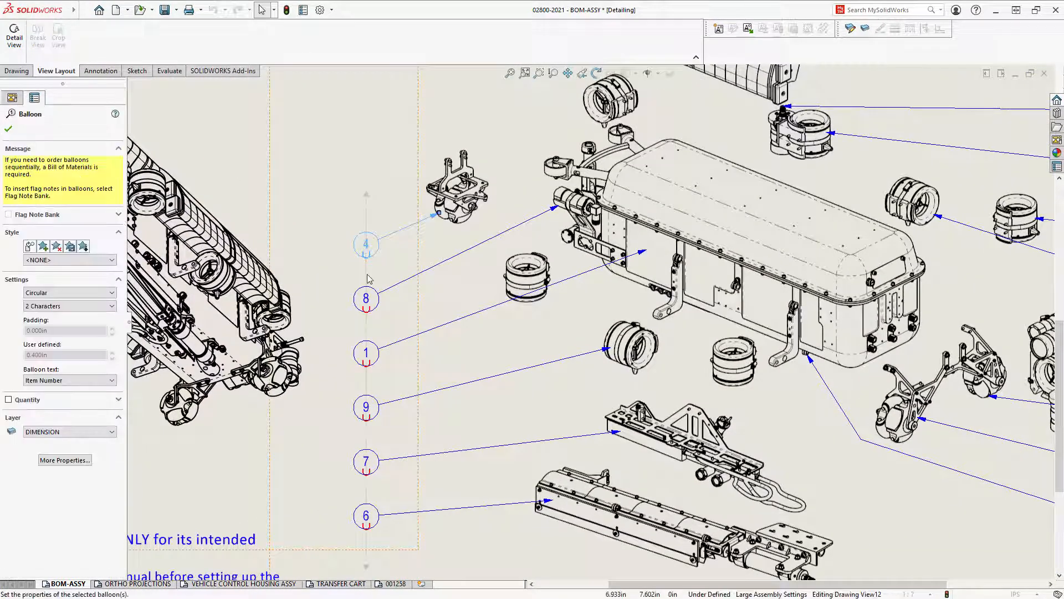
pyautogui.moveTo(366, 276); pyautogui.dragTo(360, 280)
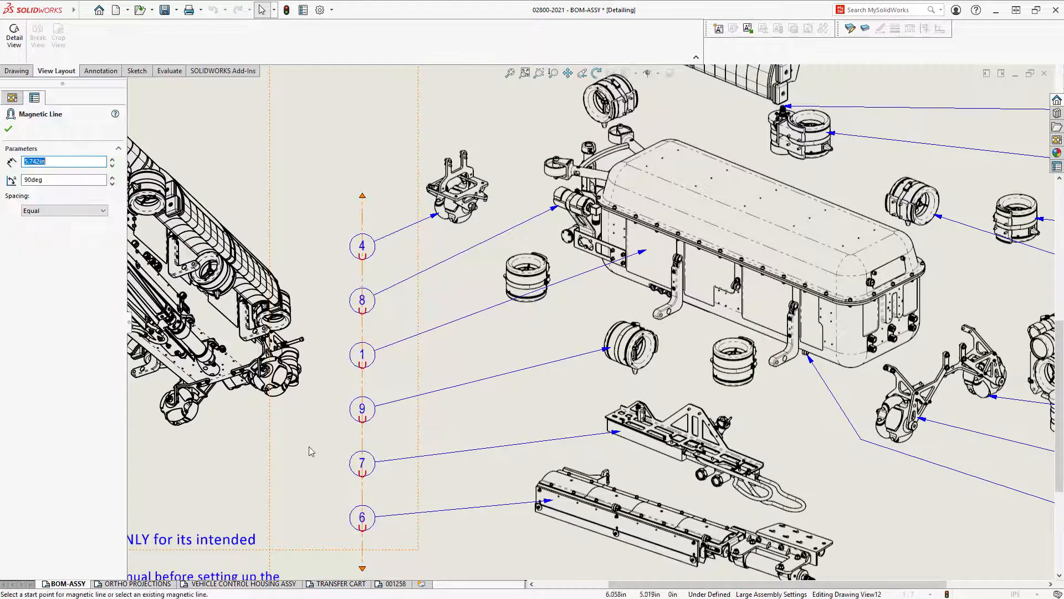
pyautogui.moveTo(311, 452); pyautogui.dragTo(361, 387, button='middle')
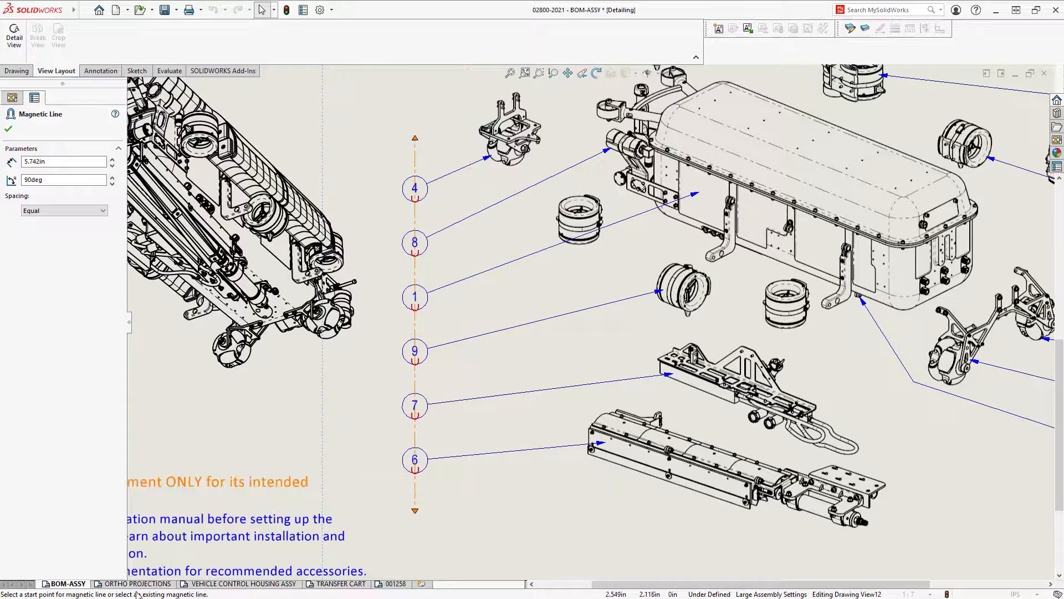
# Look through the ORTHO PROJECTIONS, VEHICLE CONTROL HOUSING ASSY and TRANSFER CART sheets
pyautogui.click(137, 583)
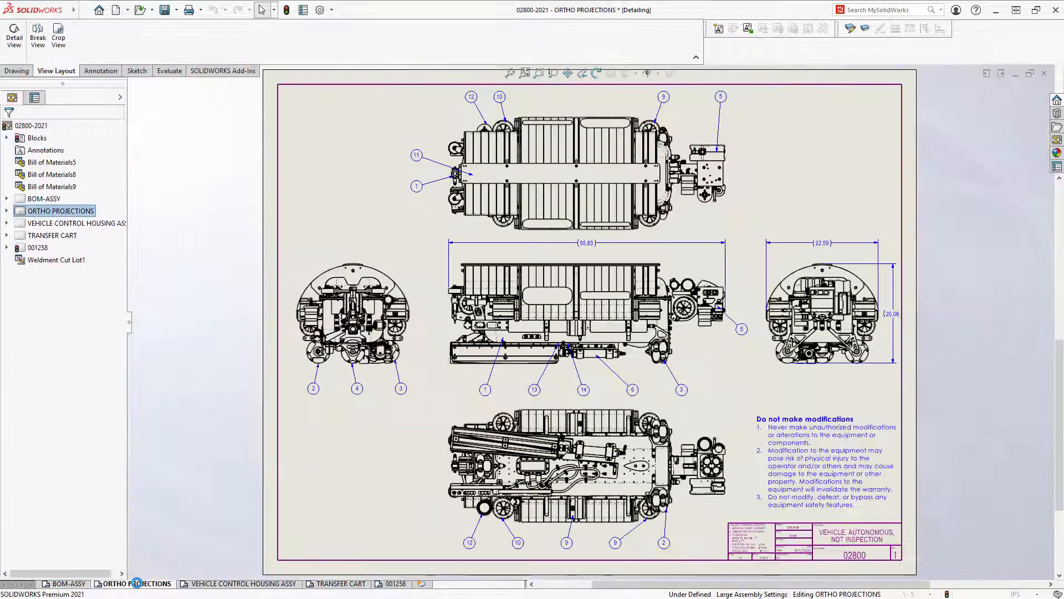
pyautogui.click(229, 583)
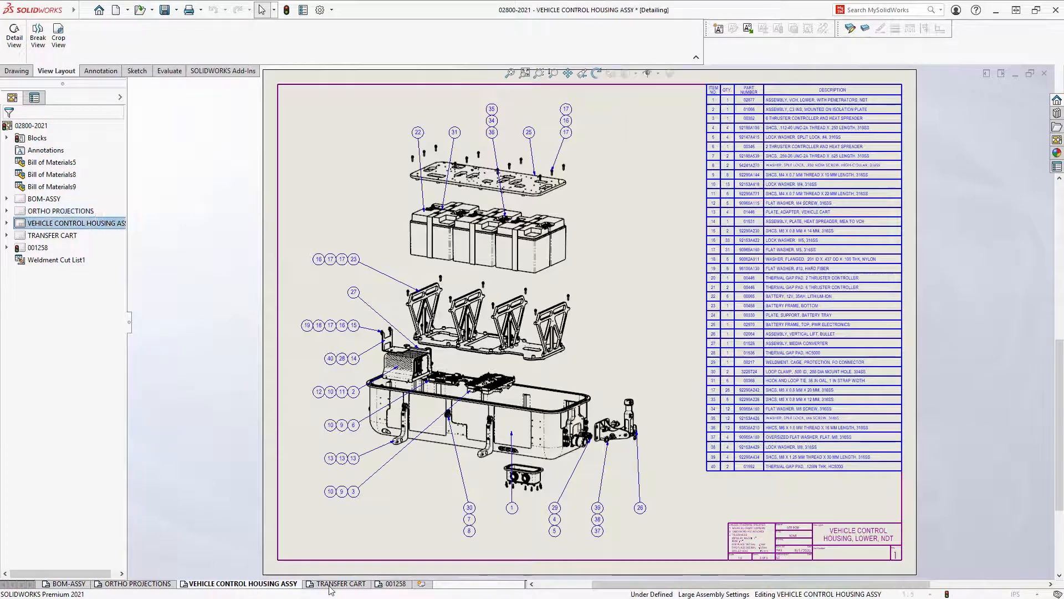
pyautogui.click(336, 584)
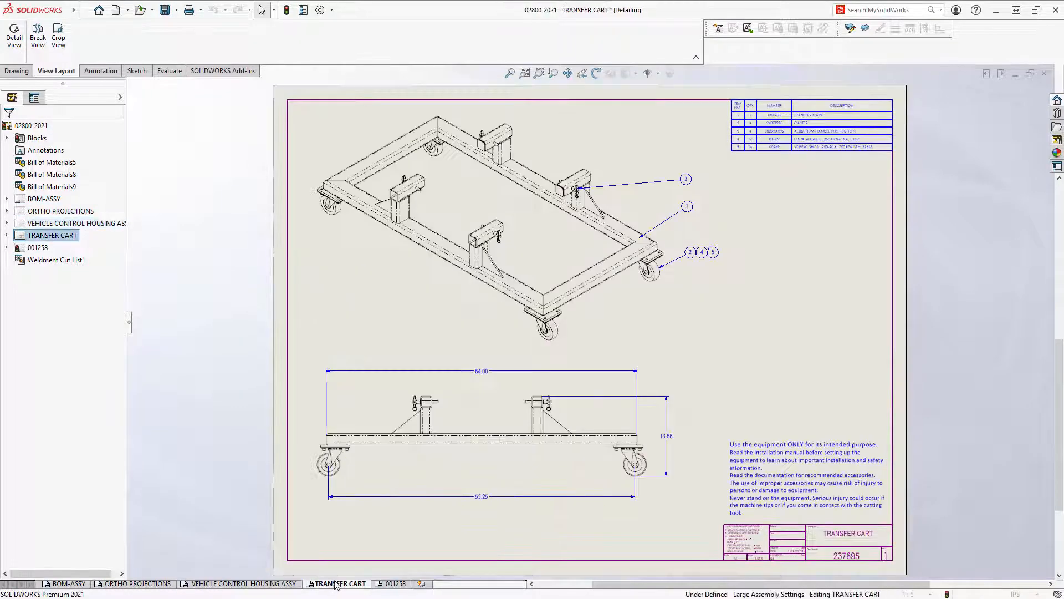
# On sheet 001258, replace the word BOM with CUTLIST in the material line of the general notes
pyautogui.click(401, 585)
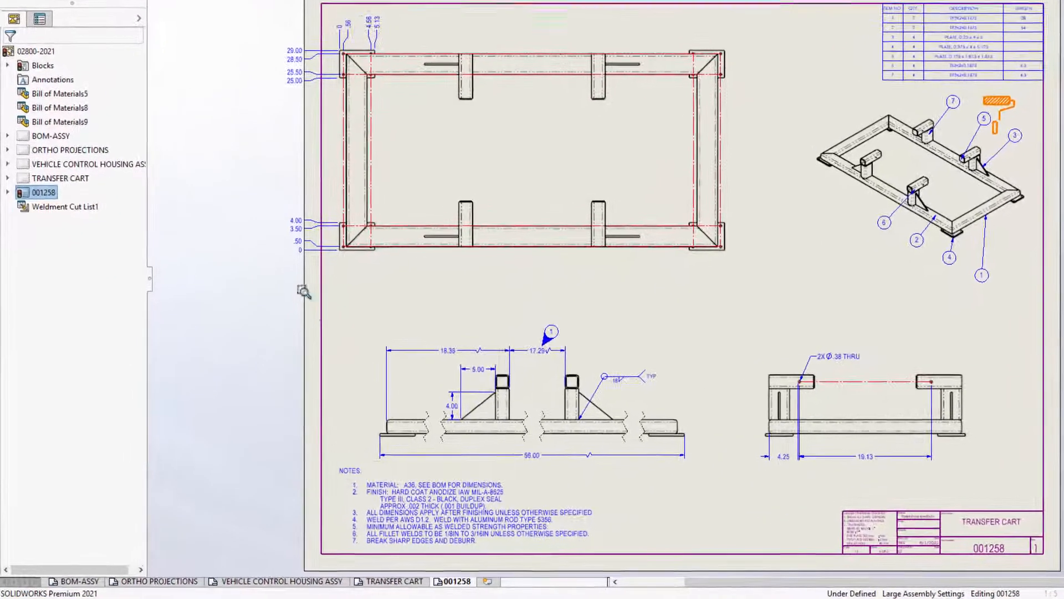
pyautogui.moveTo(292, 255)
pyautogui.mouseDown()
pyautogui.moveTo(721, 549)
pyautogui.moveTo(748, 580)
pyautogui.mouseUp()
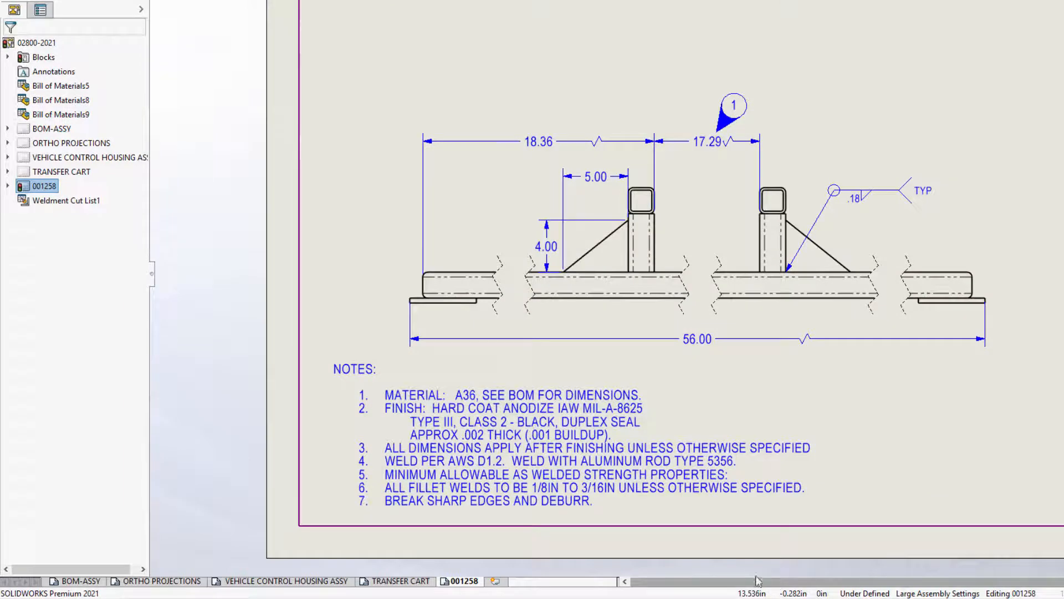
pyautogui.doubleClick(610, 479)
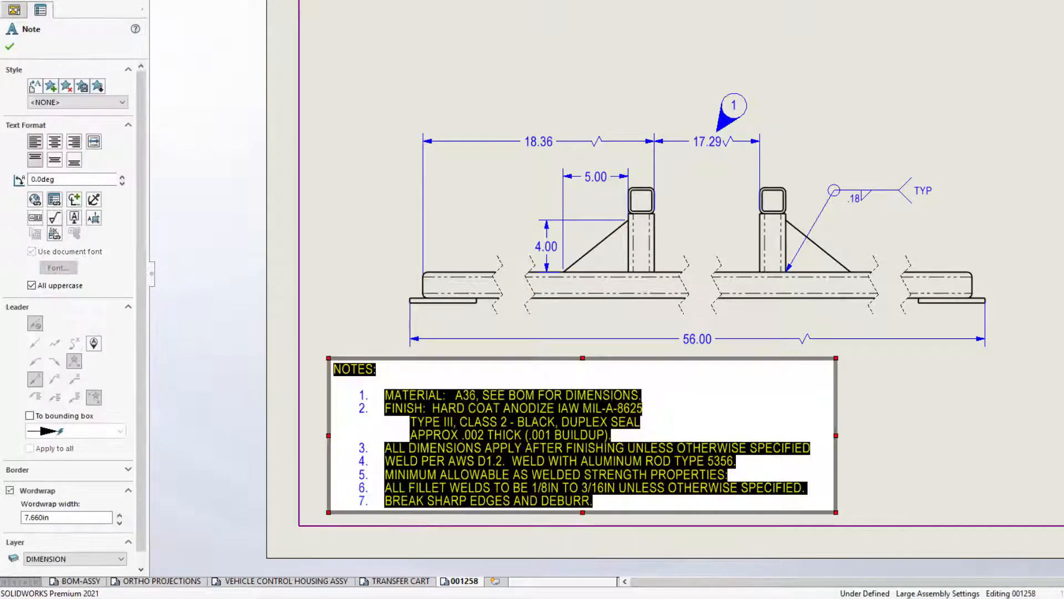
pyautogui.doubleClick(521, 399)
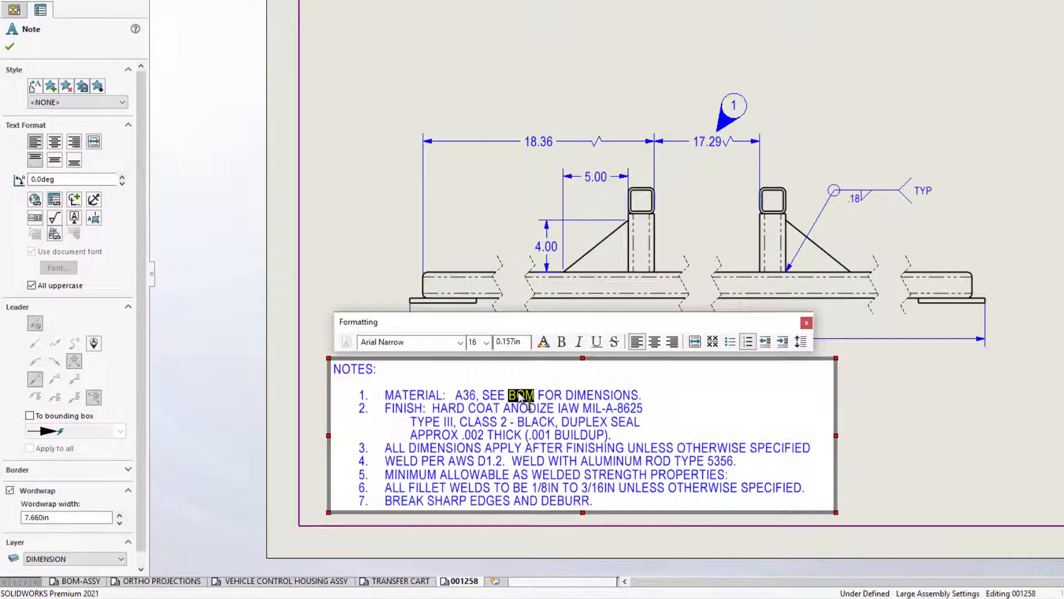
pyautogui.write('CUTLIST')
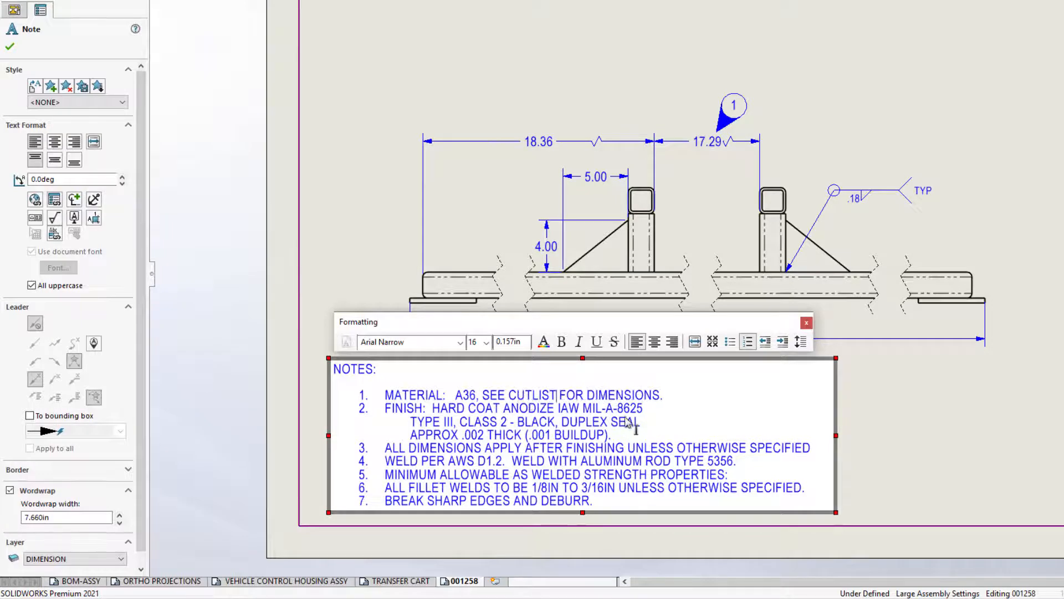
# Delete the two continuation lines about Type III, Class 2 and thickness from the finish note, and finish editing the note
pyautogui.tripleClick(650, 426)
pyautogui.keyDown('shift'); pyautogui.click(652, 436); pyautogui.keyUp('shift')
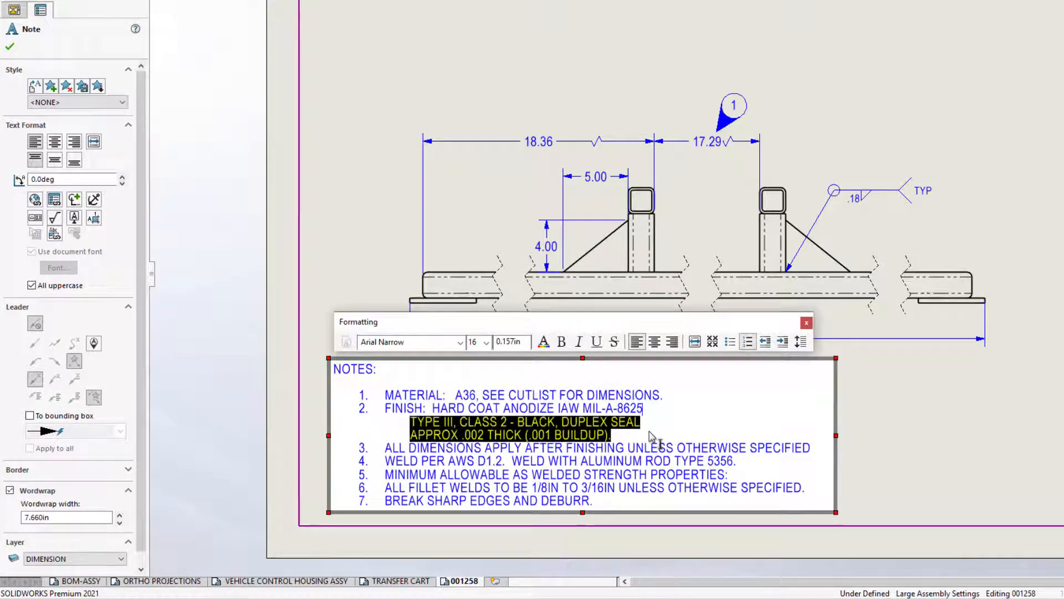
pyautogui.press('BackSpace')
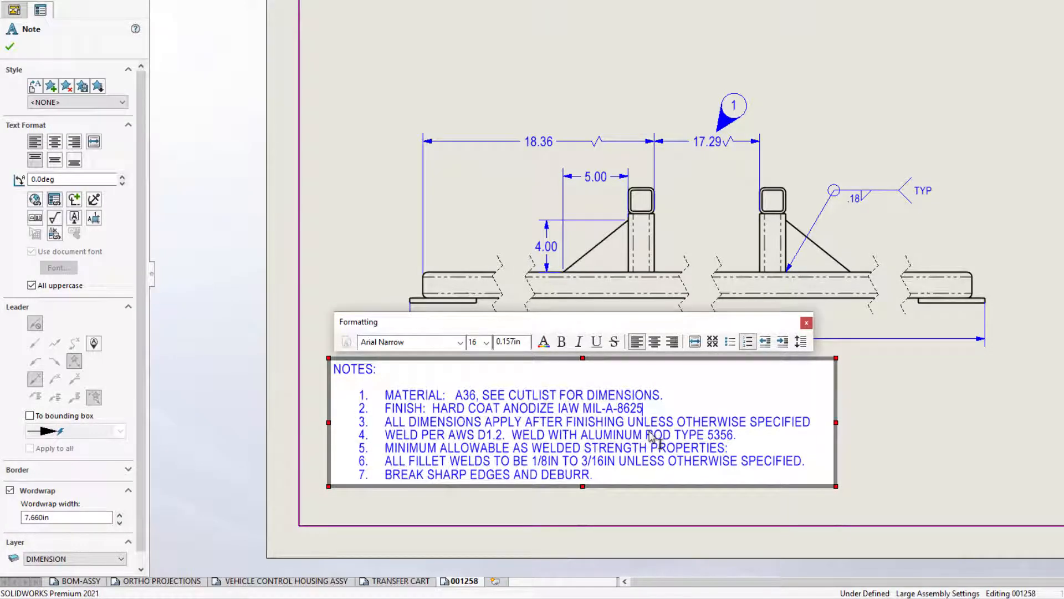
pyautogui.click(646, 502)
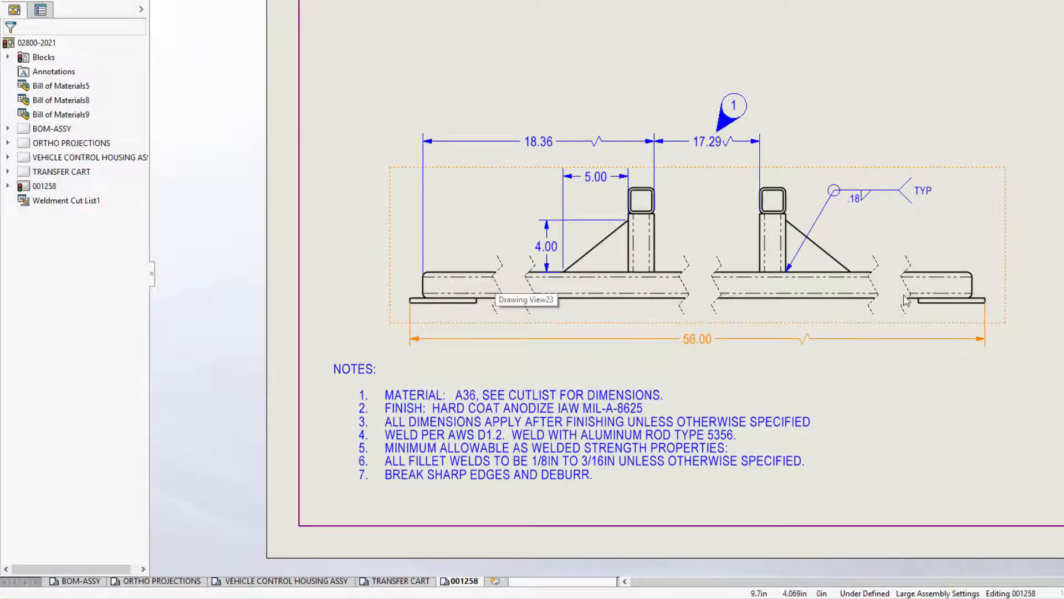
# Start a Break View on the frame's top view and place a vertical break between the left corner plates and the nearest gussets
pyautogui.moveTo(816, 153); pyautogui.dragTo(801, 541, button='middle')
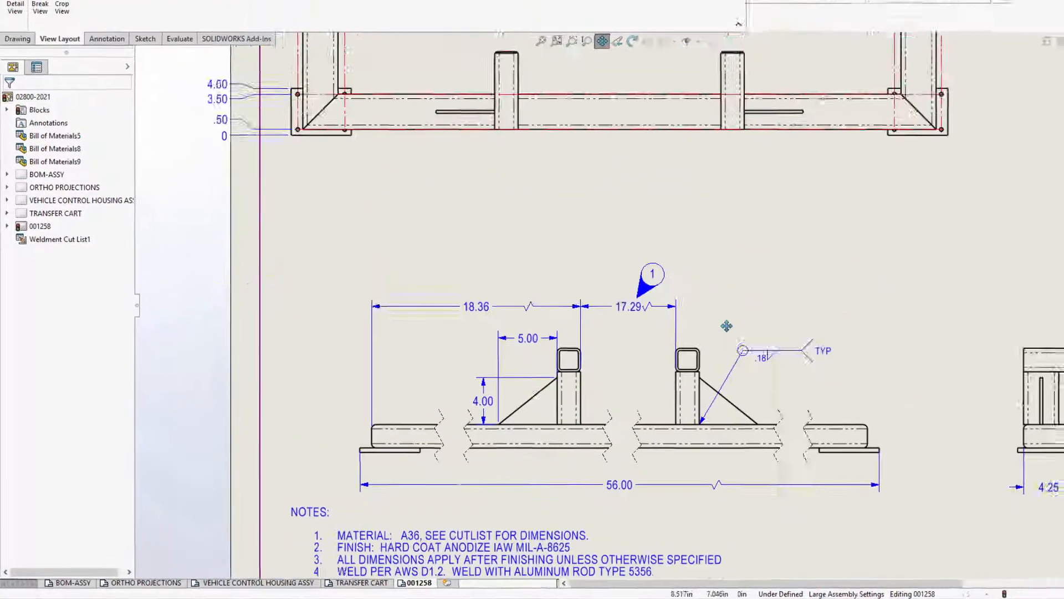
pyautogui.moveTo(673, 331); pyautogui.dragTo(674, 370, button='middle')
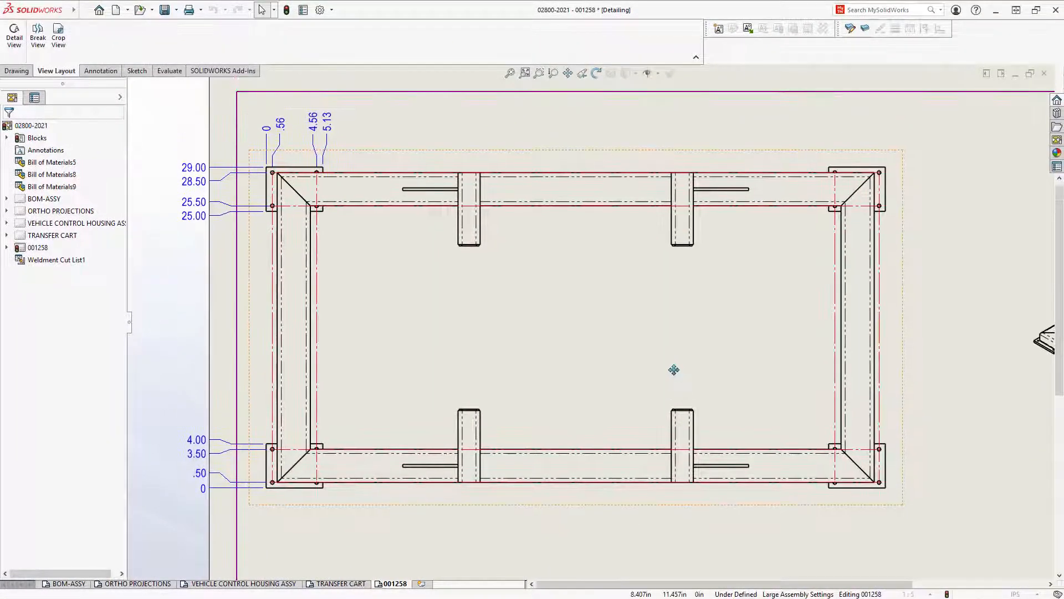
pyautogui.click(616, 338)
pyautogui.press('s')
pyautogui.click(708, 344)
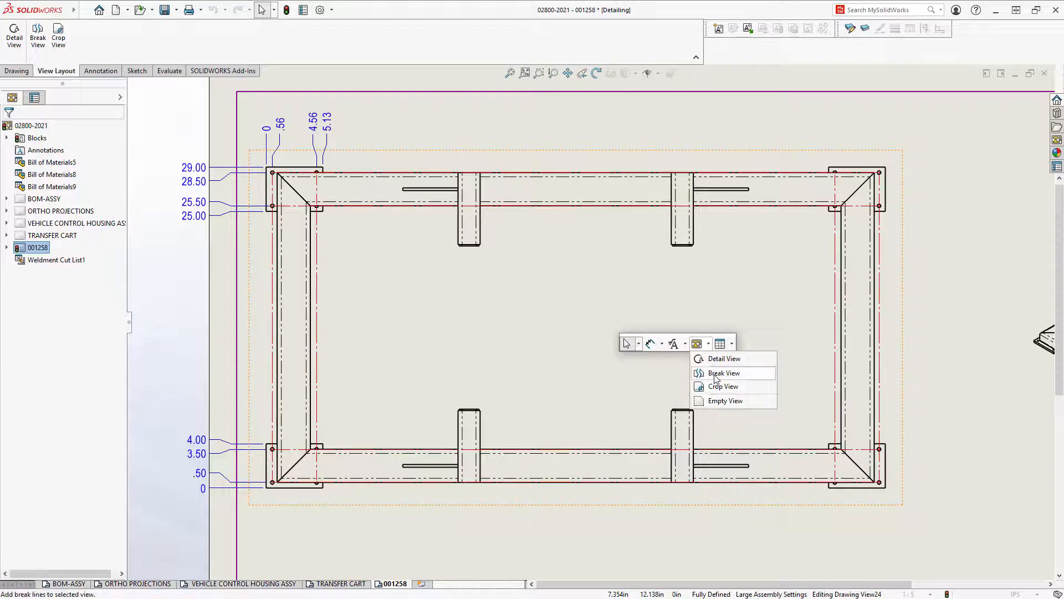
pyautogui.click(716, 374)
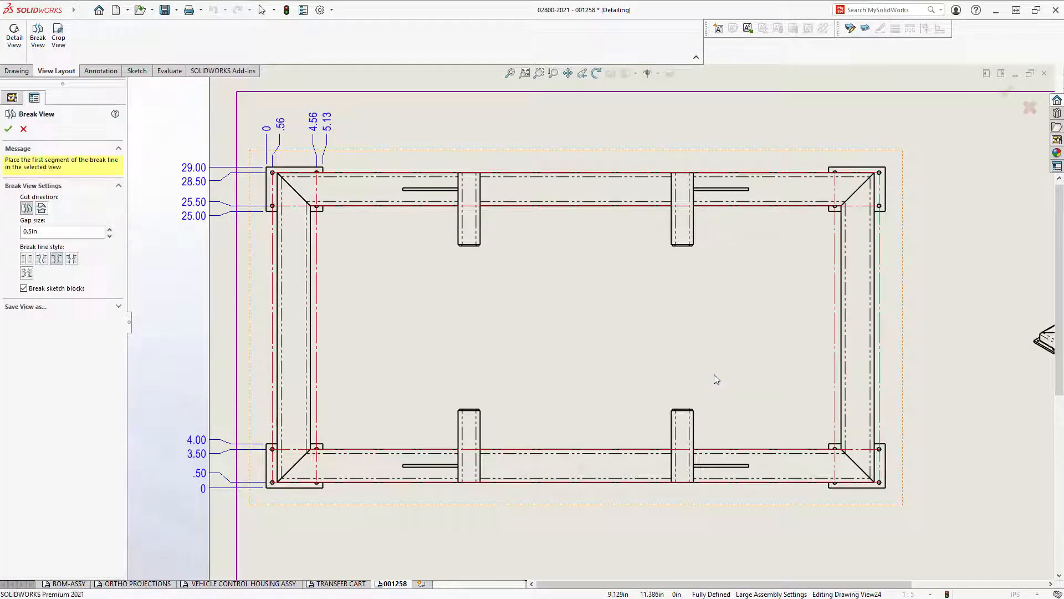
pyautogui.click(333, 326)
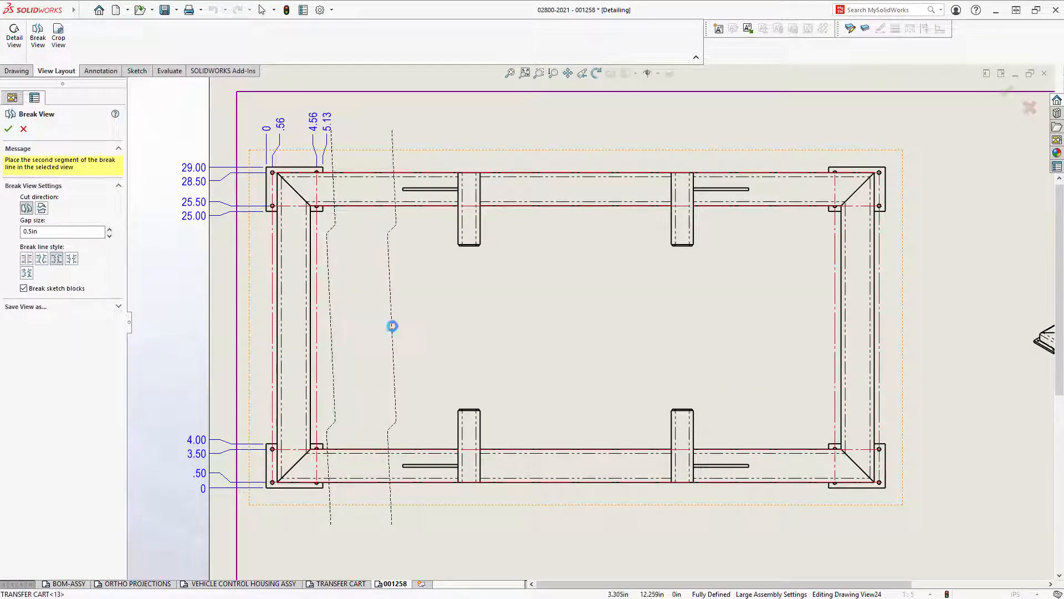
pyautogui.click(502, 335)
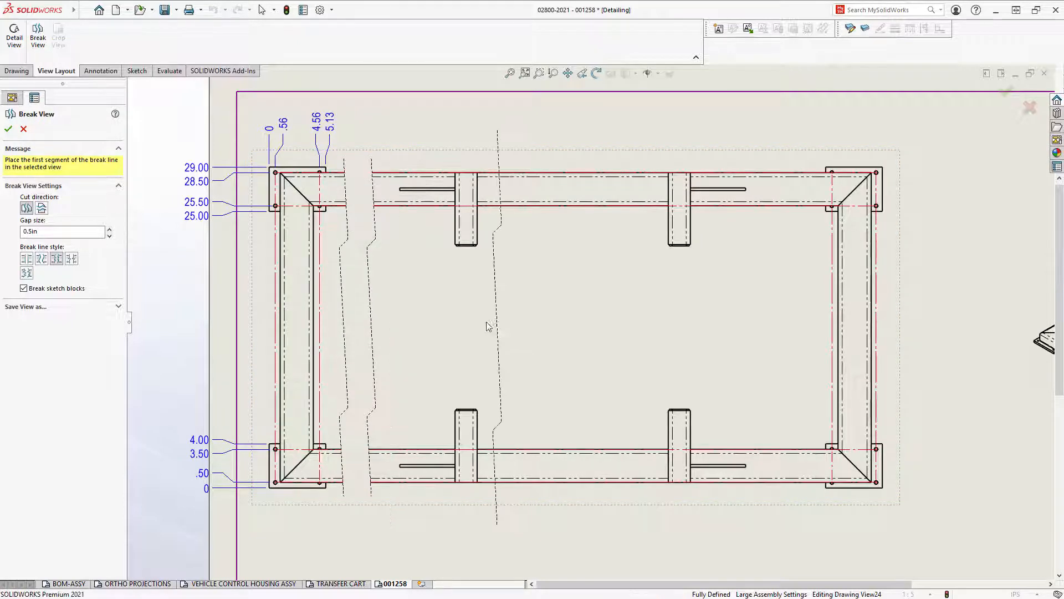
# Add two more vertical breaks to the top view, one between the upright posts and one before the right corner plates
pyautogui.click(490, 324)
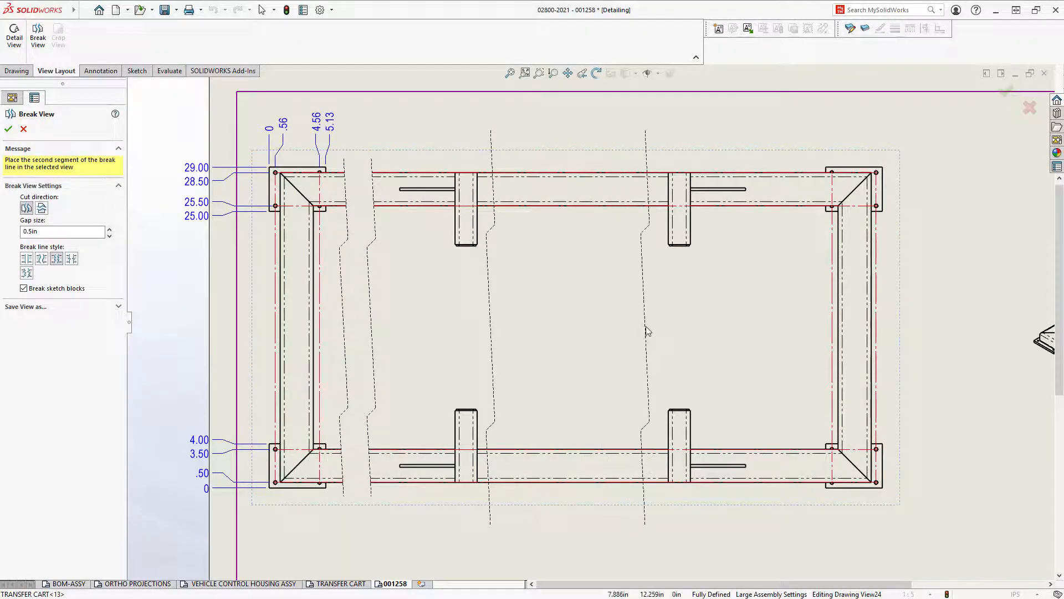
pyautogui.click(647, 327)
pyautogui.click(698, 326)
pyautogui.click(765, 328)
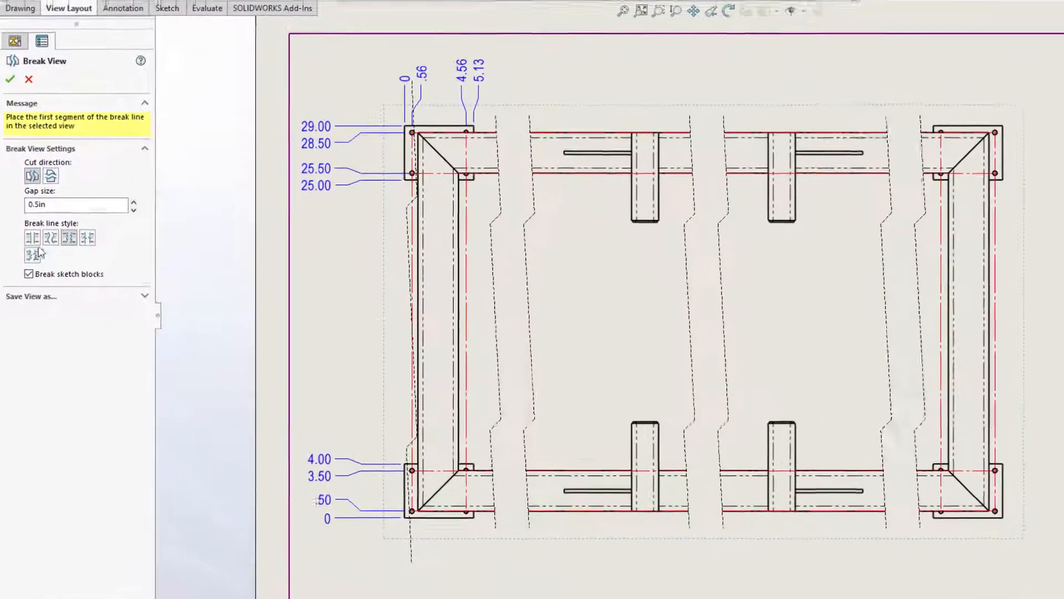
# Change the break line style from zig-zag to the small zig-zag cut and accept the view breaks
pyautogui.click(51, 240)
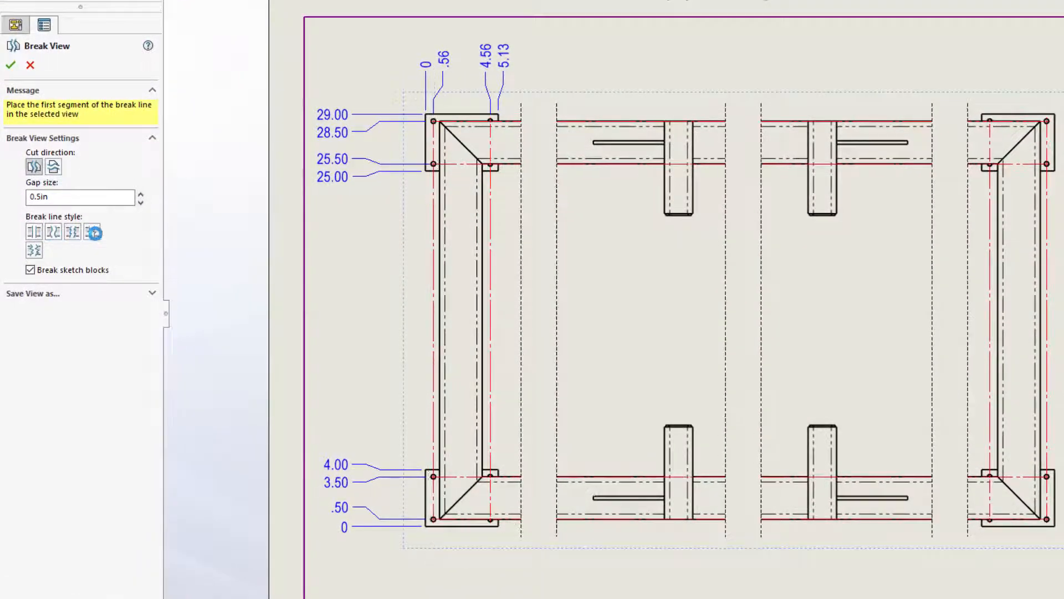
pyautogui.click(92, 232)
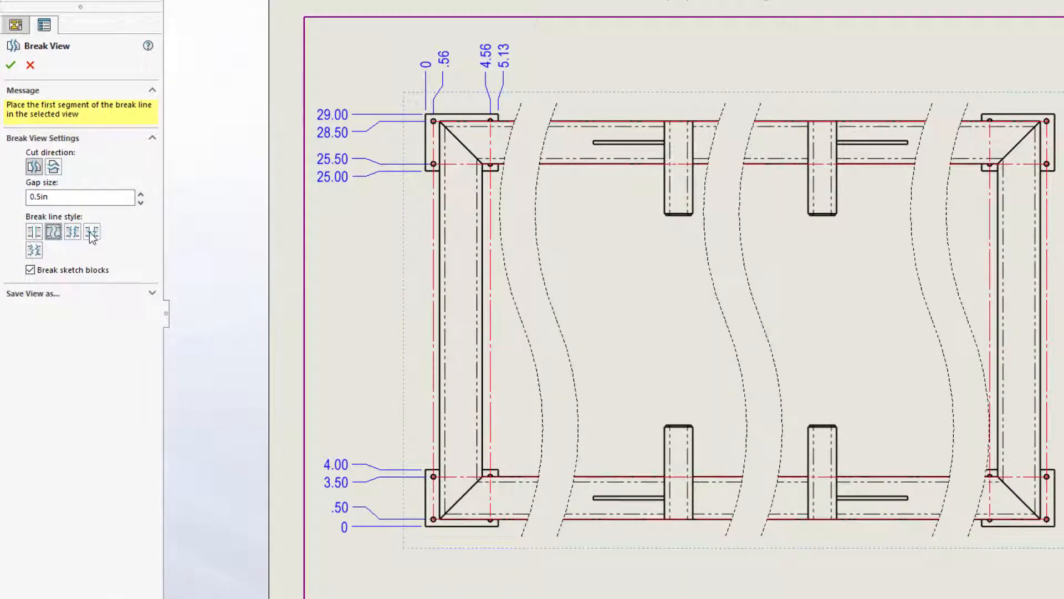
pyautogui.click(12, 66)
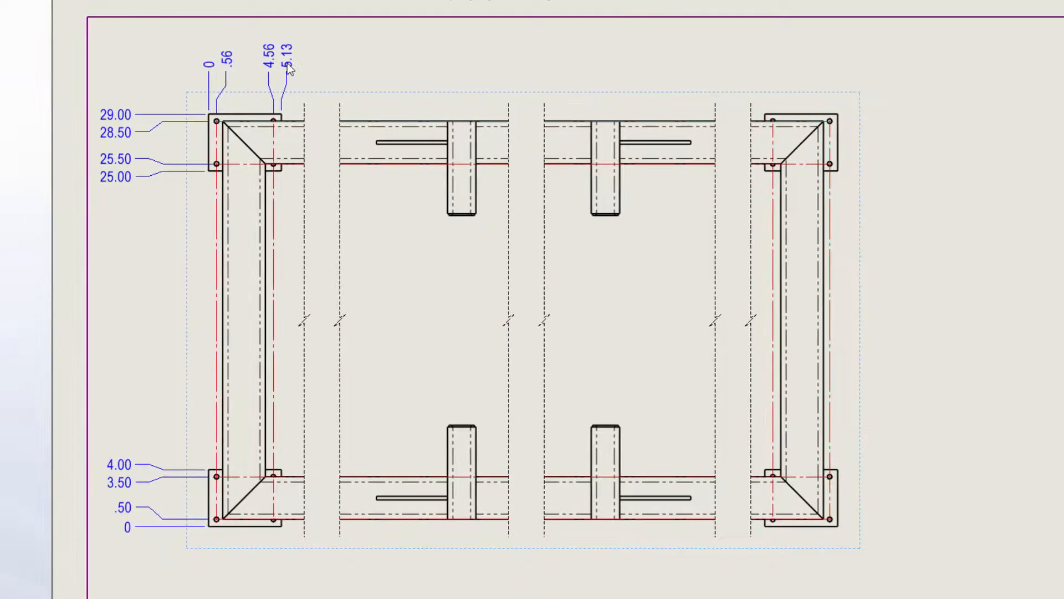
# Extend the horizontal ordinate dimensions to the upper-right corner plate's left edge, both hole positions and right edge
pyautogui.rightClick(290, 68)
pyautogui.click(343, 179)
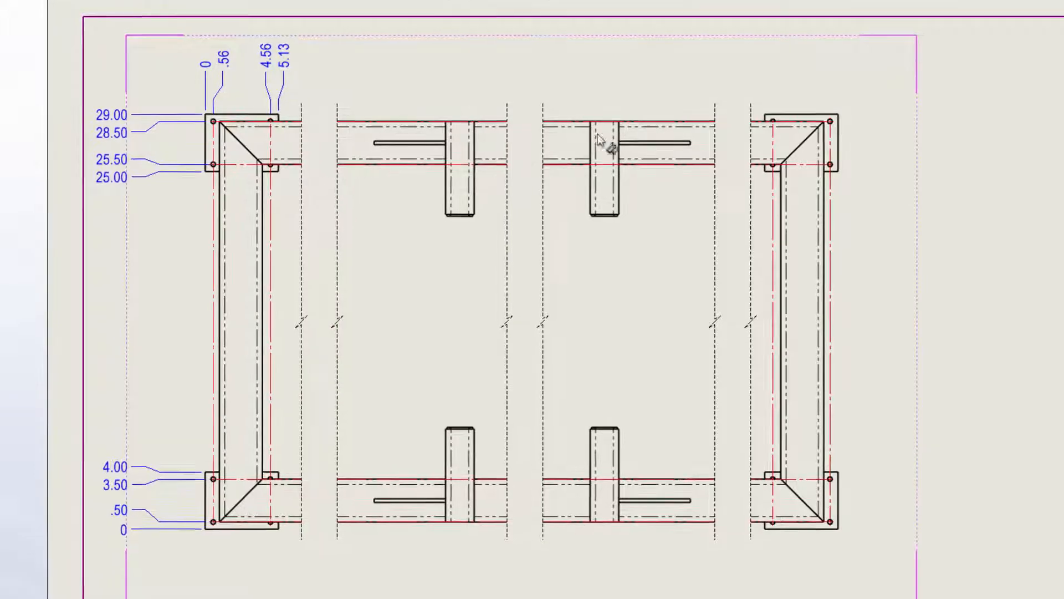
pyautogui.click(766, 115)
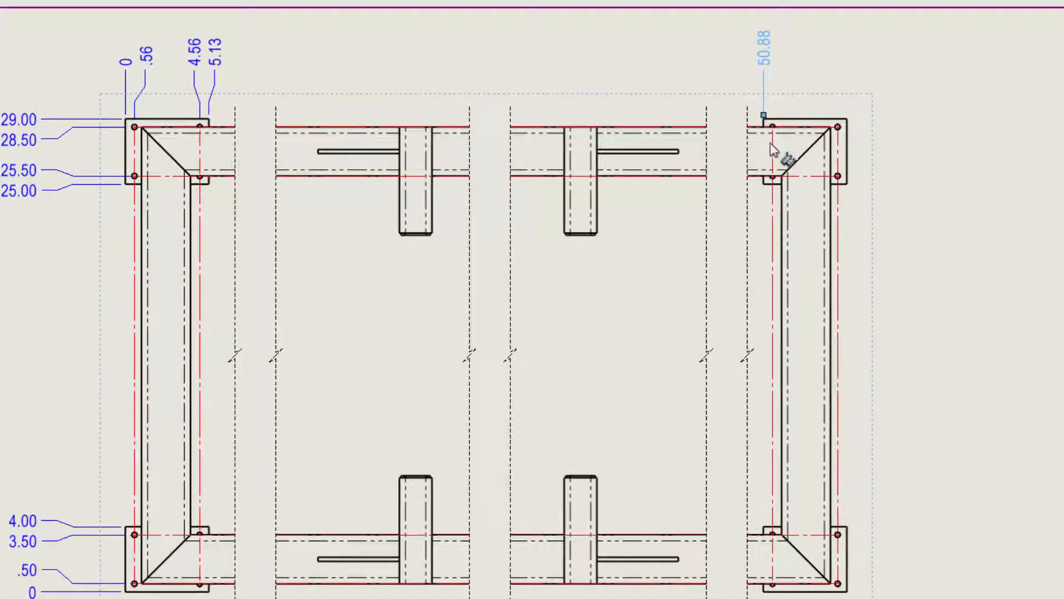
pyautogui.click(772, 126)
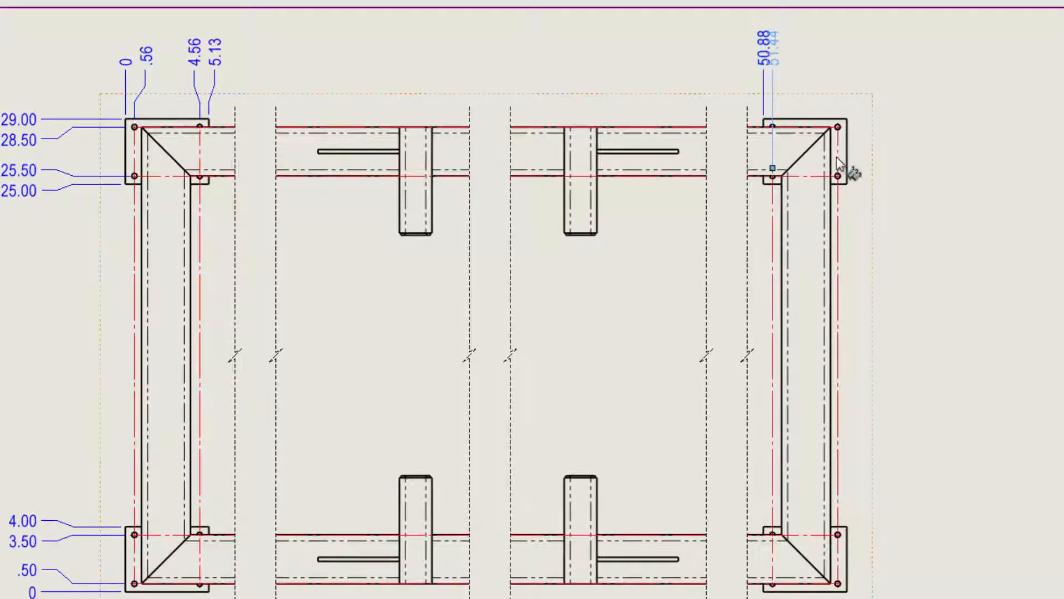
pyautogui.click(837, 127)
pyautogui.click(846, 150)
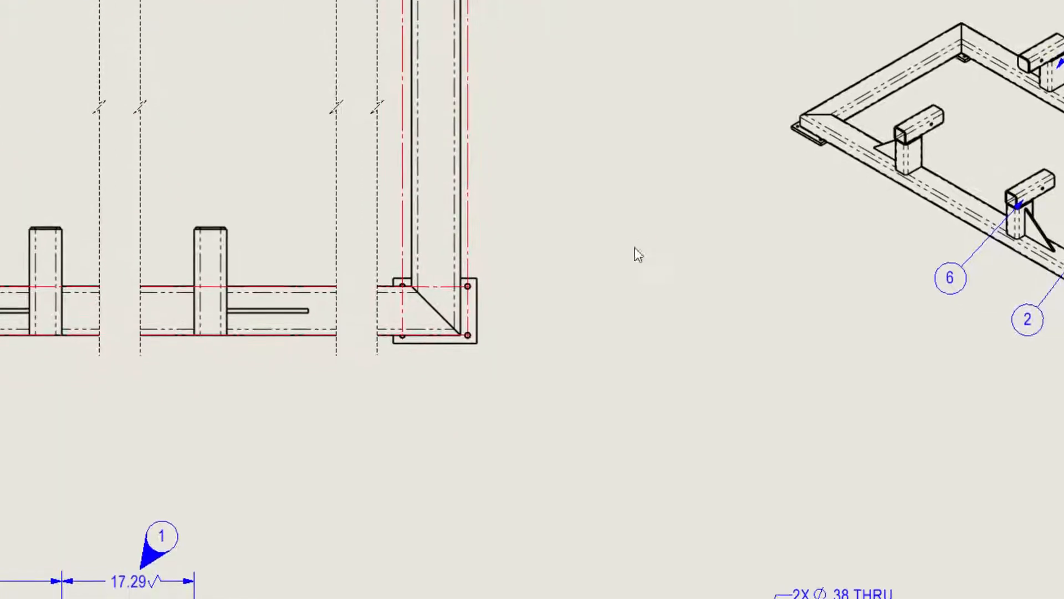
# Create a detail view of the top view's lower-right corner plate with a circle about 7.5 in in diameter, placed beside it
pyautogui.press('s')
pyautogui.click(701, 292)
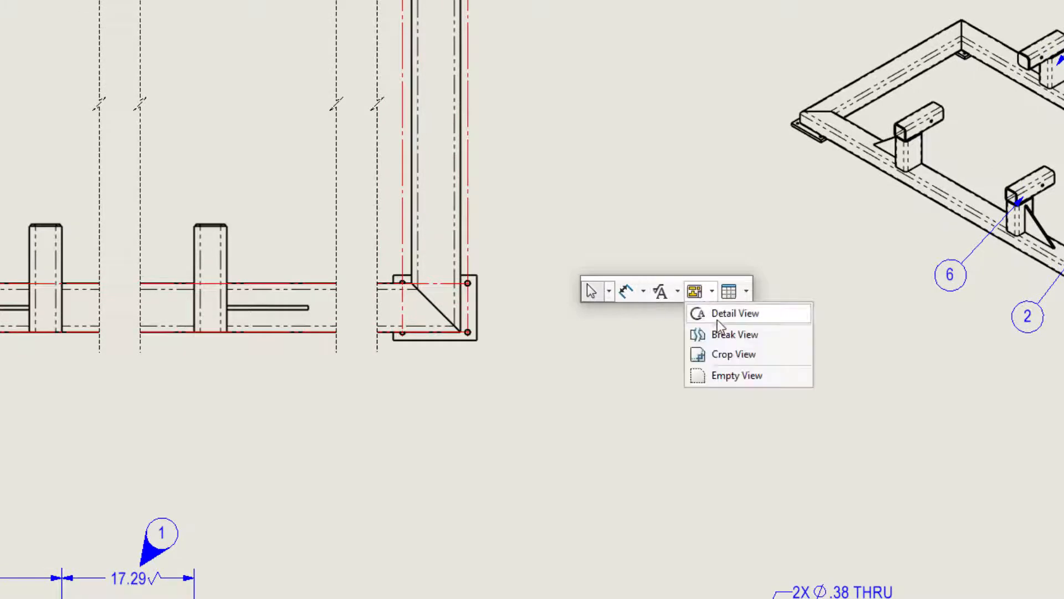
pyautogui.click(712, 312)
pyautogui.click(433, 309)
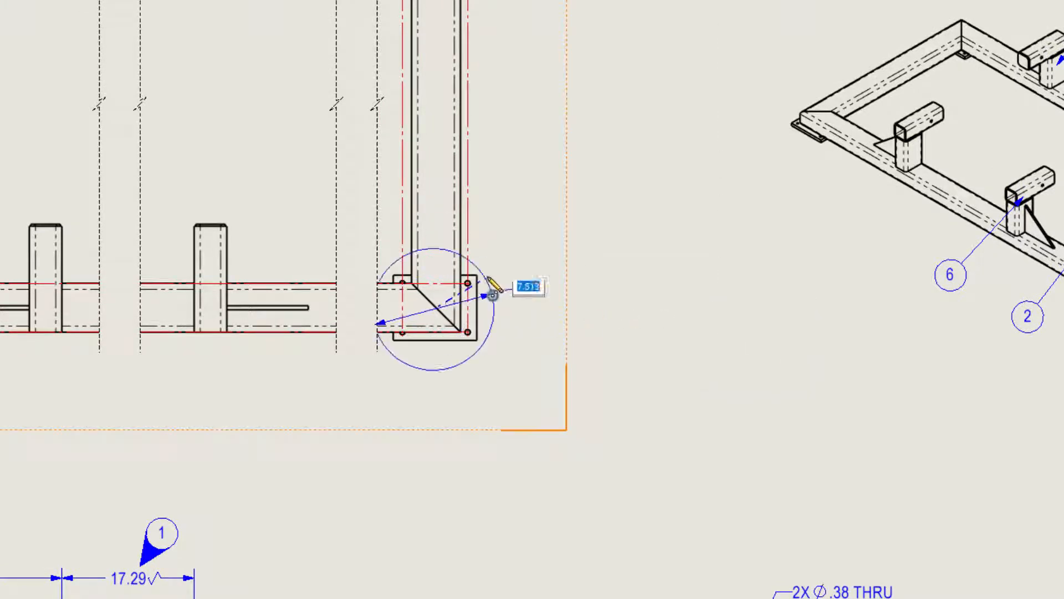
pyautogui.click(494, 294)
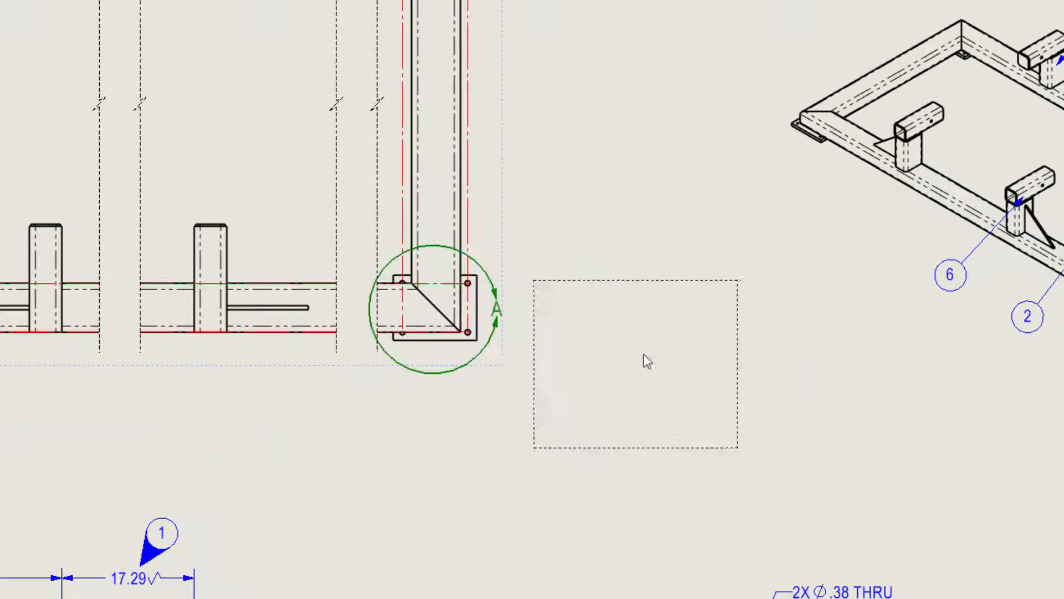
pyautogui.click(657, 331)
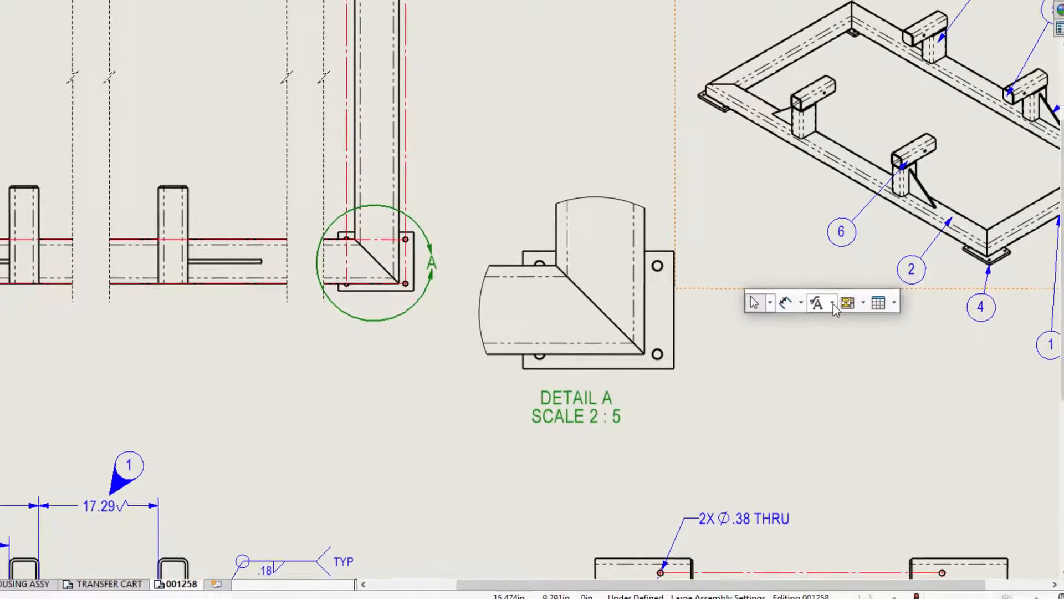
# Add a hole callout to the lower-right hole in Detail A, placed below and to the right of the plate
pyautogui.click(833, 304)
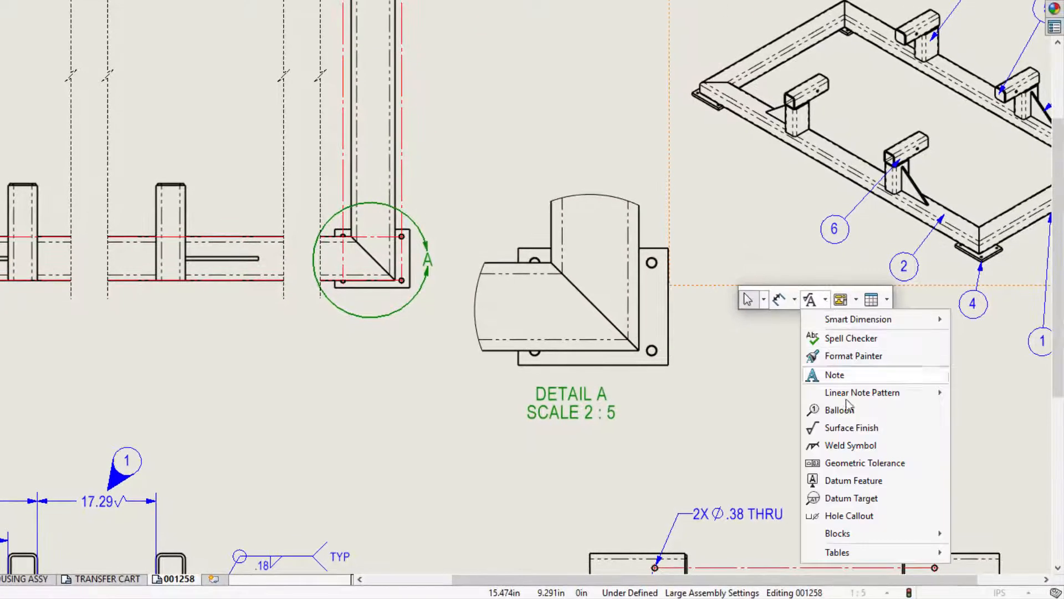
pyautogui.click(853, 519)
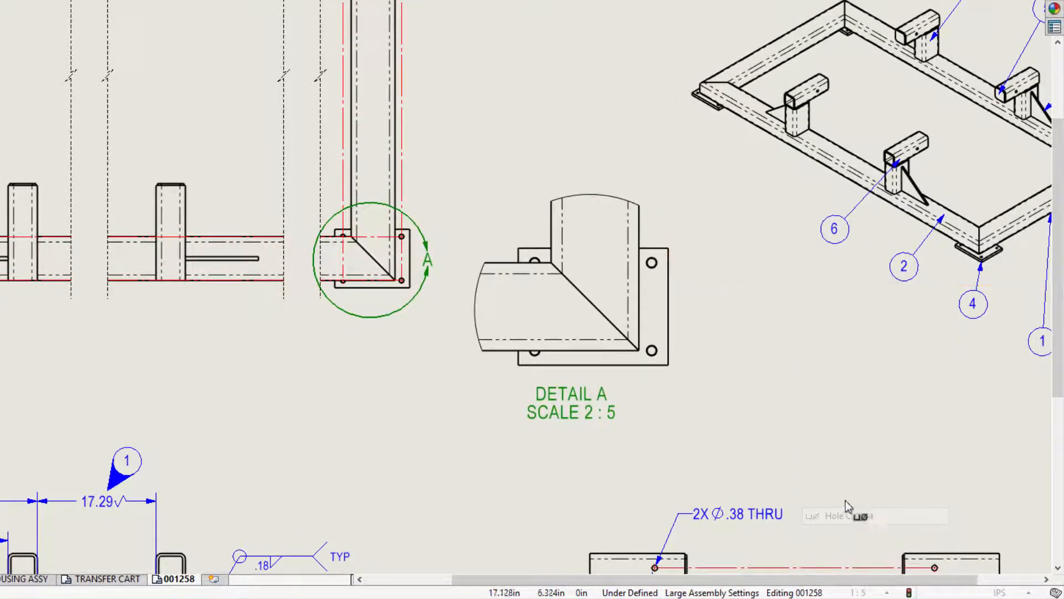
pyautogui.click(652, 356)
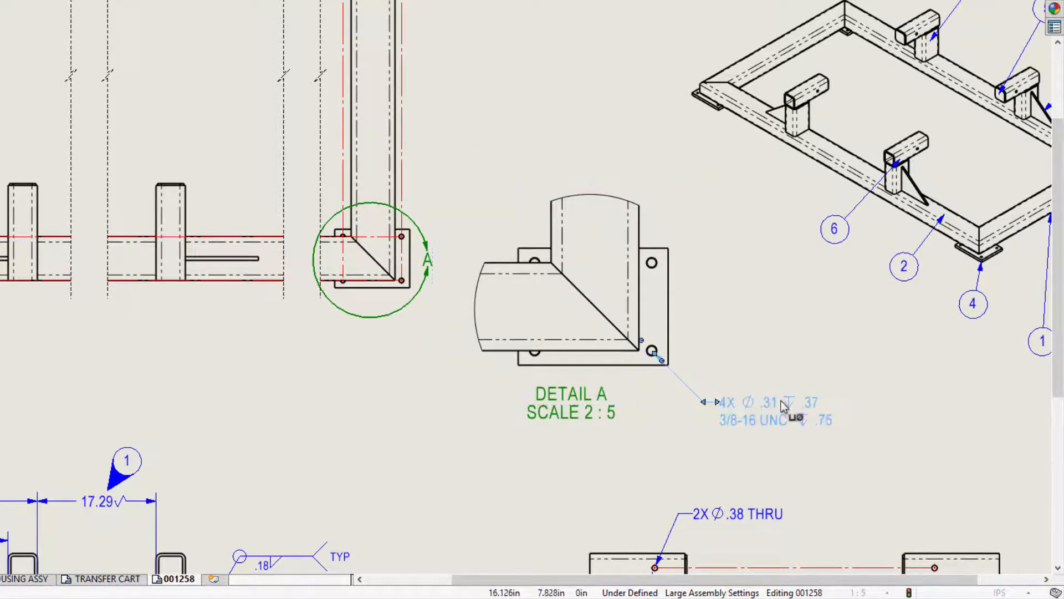
pyautogui.click(780, 401)
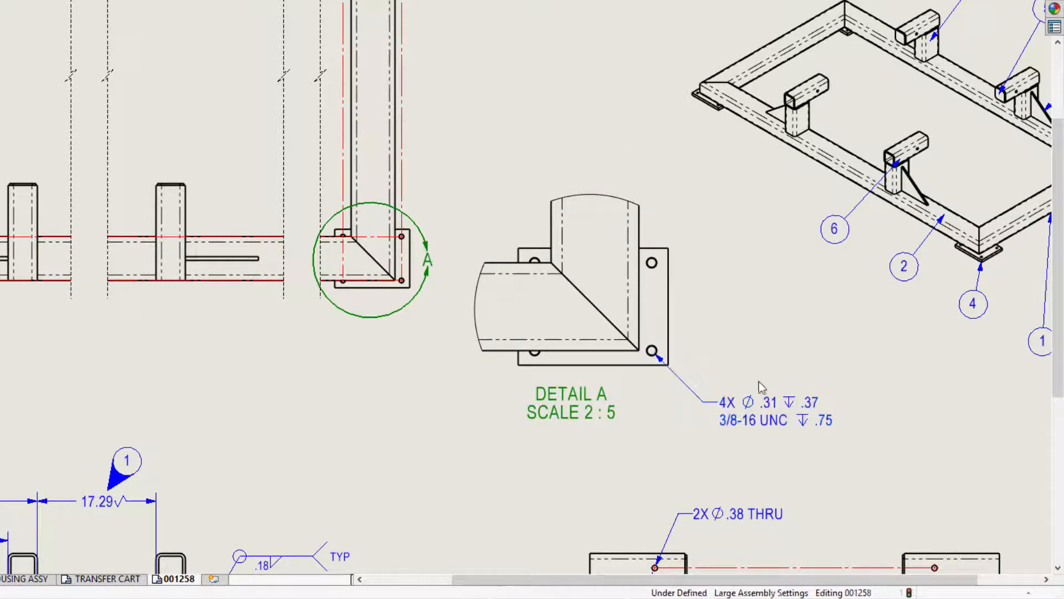
# Dimension the frame's overall height and length in Detail A, and move the detail label below the horizontal dimension
pyautogui.click(638, 243)
pyautogui.click(639, 243)
pyautogui.click(581, 351)
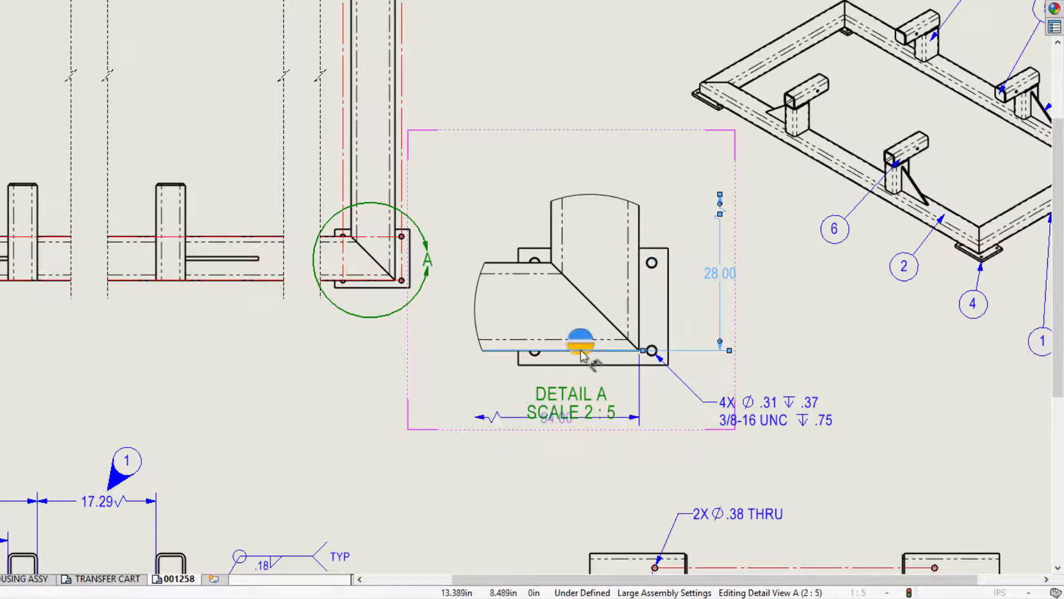
pyautogui.click(581, 350)
pyautogui.moveTo(578, 396); pyautogui.dragTo(544, 451)
# Give the hole-spacing dimension in the end view a symmetric tolerance of 0.01 in and three-decimal (.123) precision
pyautogui.moveTo(846, 505)
pyautogui.keyDown('ctrl'); pyautogui.mouseDown(button='middle')
pyautogui.moveTo(771, 327)
pyautogui.moveTo(658, 122)
pyautogui.mouseUp(button='middle'); pyautogui.keyUp('ctrl')
pyautogui.click(625, 353)
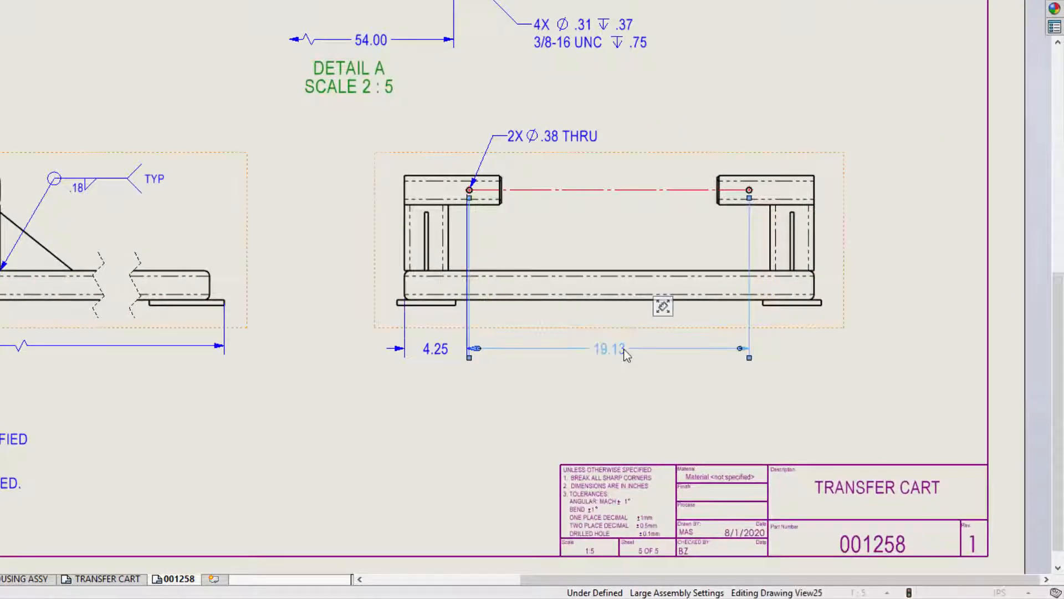
pyautogui.click(93, 189)
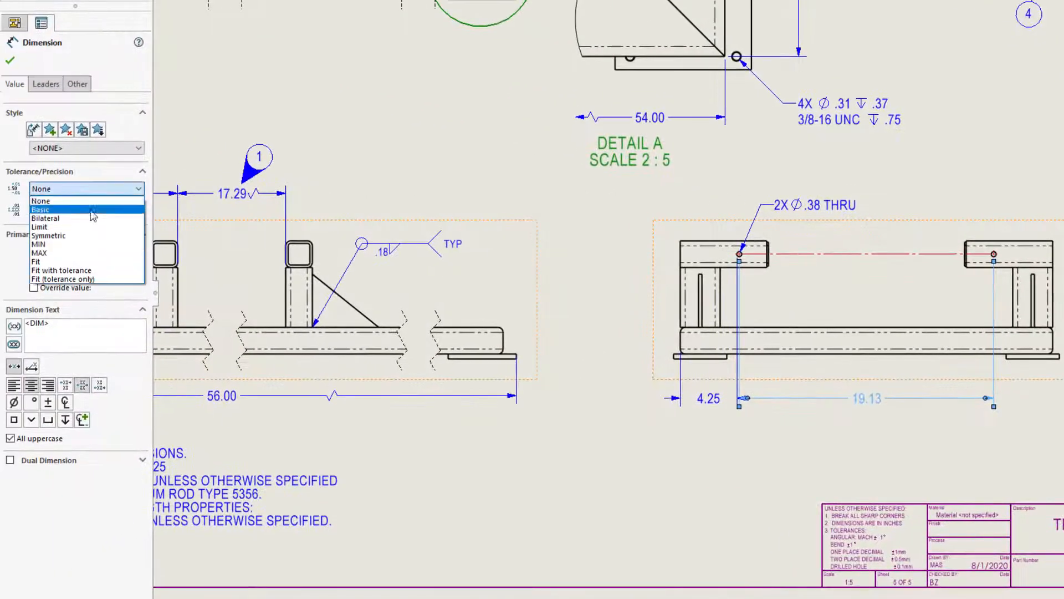
pyautogui.click(83, 231)
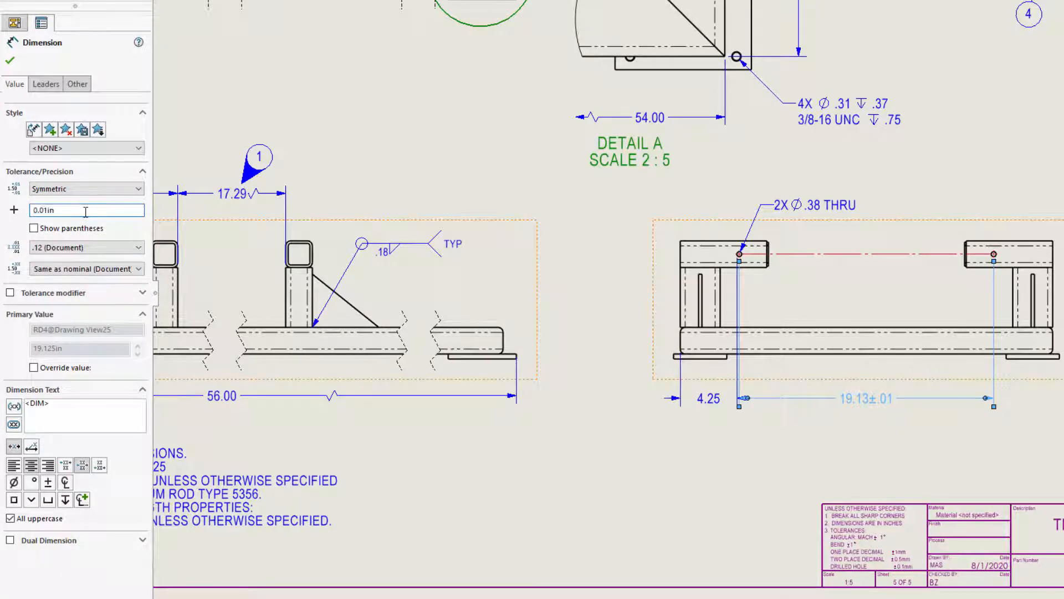
pyautogui.click(87, 248)
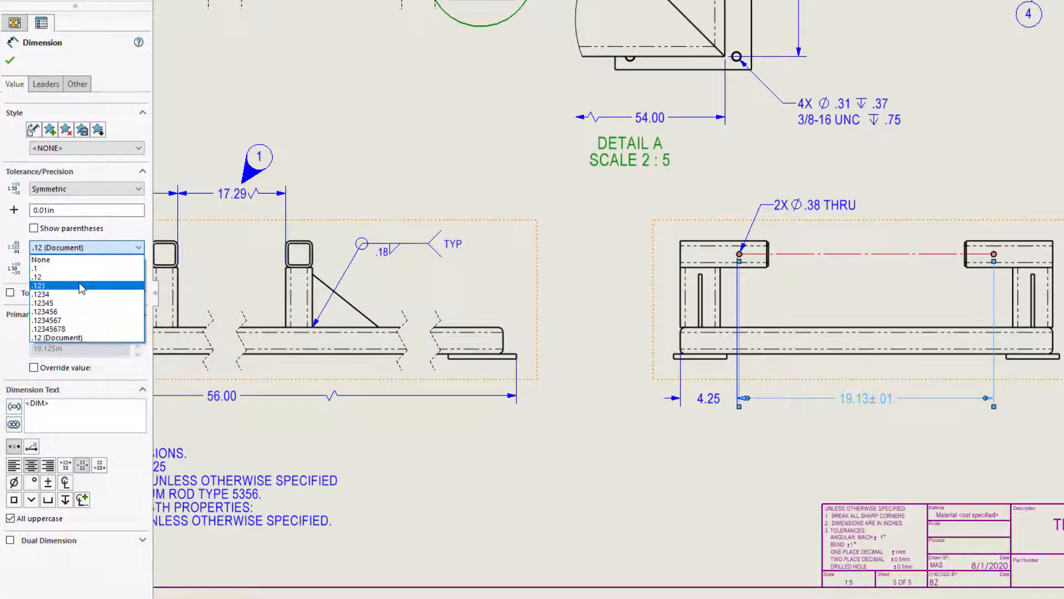
pyautogui.click(81, 288)
pyautogui.press('Escape')
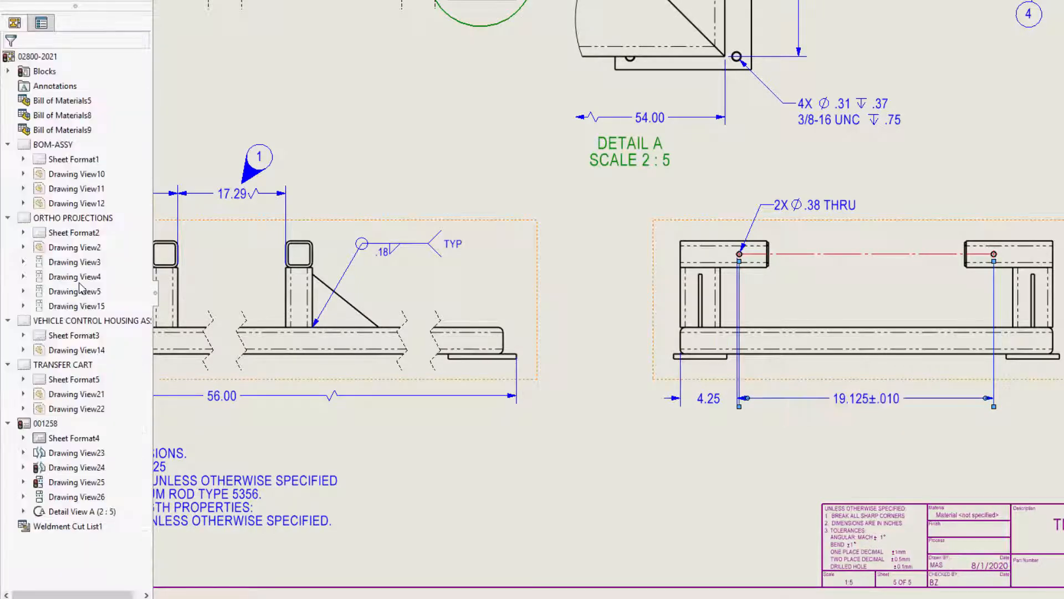
# Set the first arc condition to Center for the 4.25 dimension from the frame edge to the first hole
pyautogui.click(706, 401)
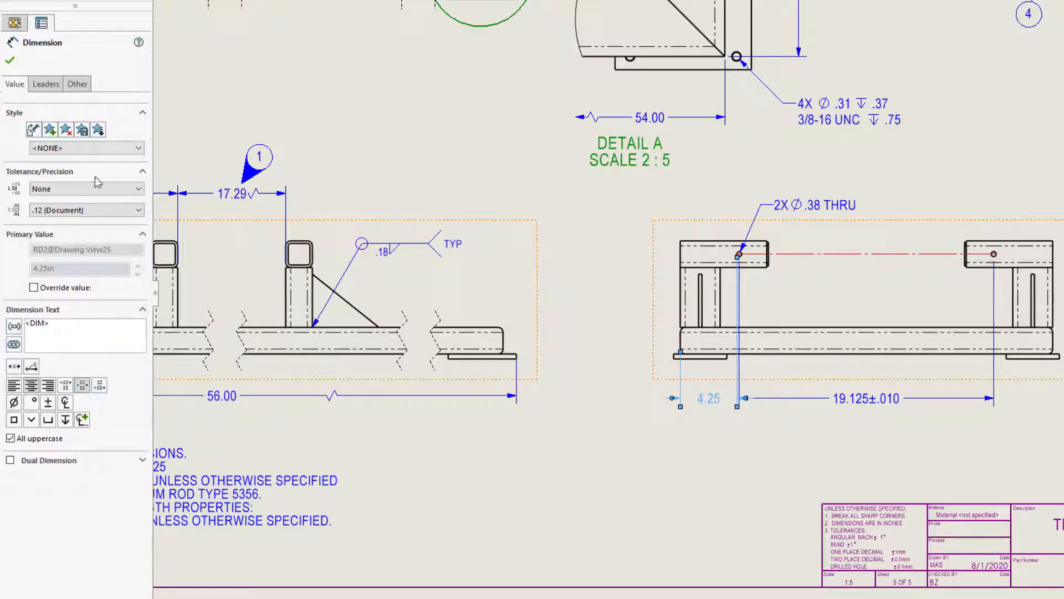
pyautogui.click(46, 87)
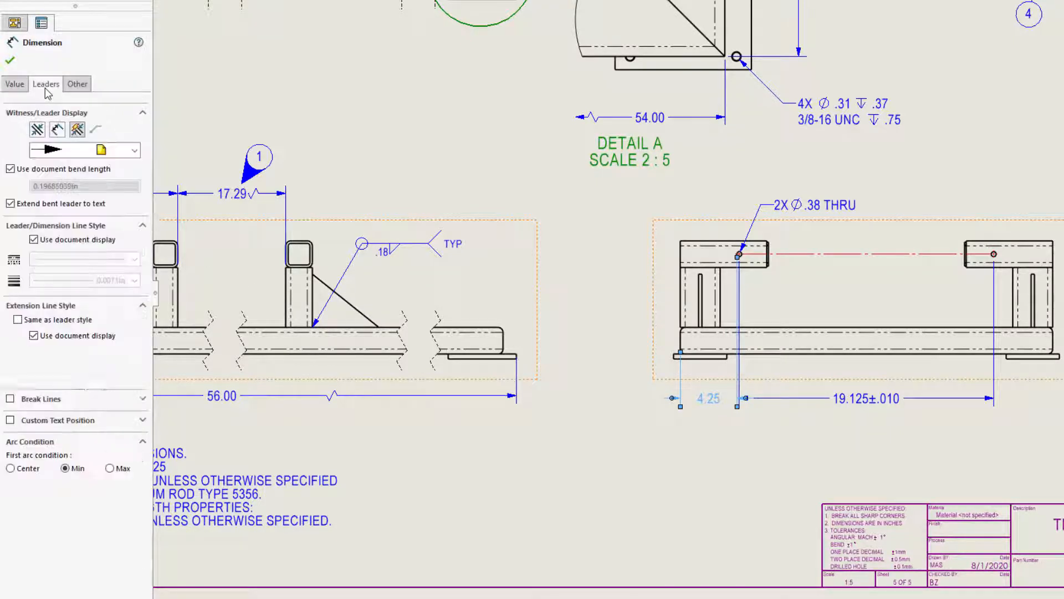
pyautogui.click(78, 89)
pyautogui.click(47, 86)
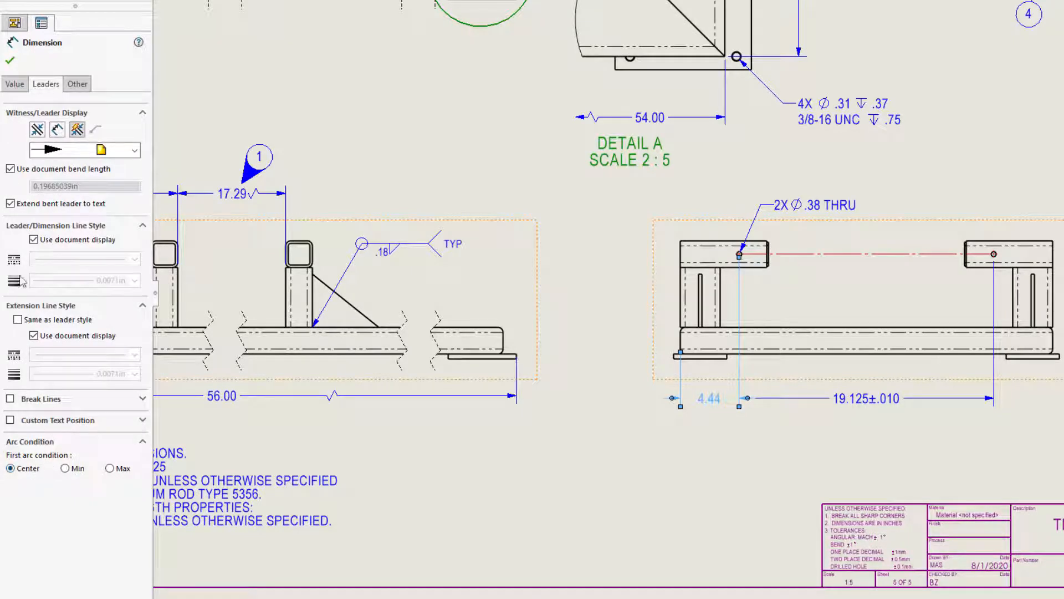
pyautogui.click(11, 61)
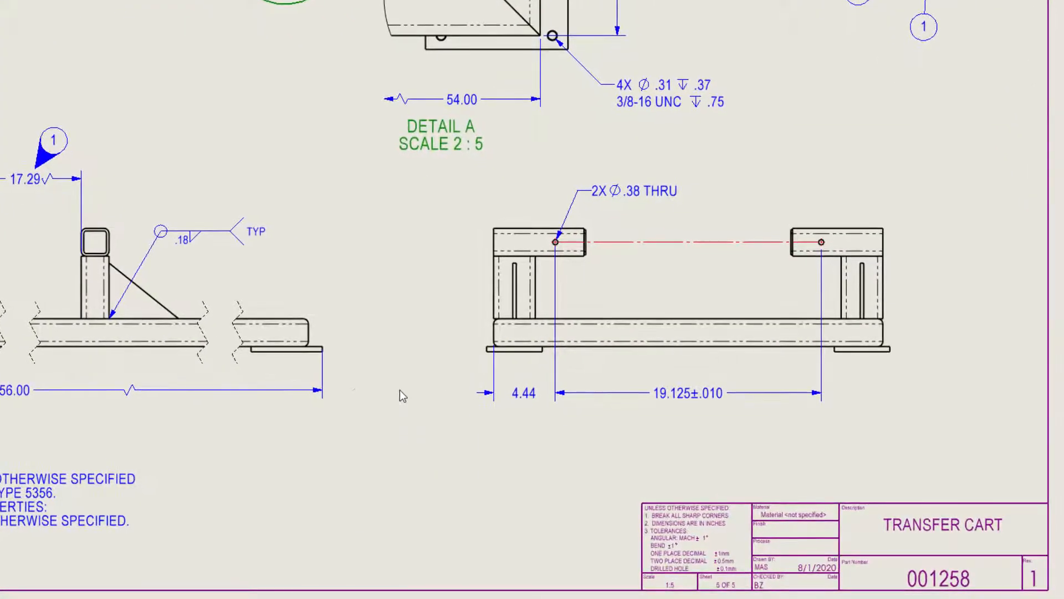
# Dimension the end view's overall height and frame width, placing the width dimension well below the hole-spacing dimension
pyautogui.click(506, 229)
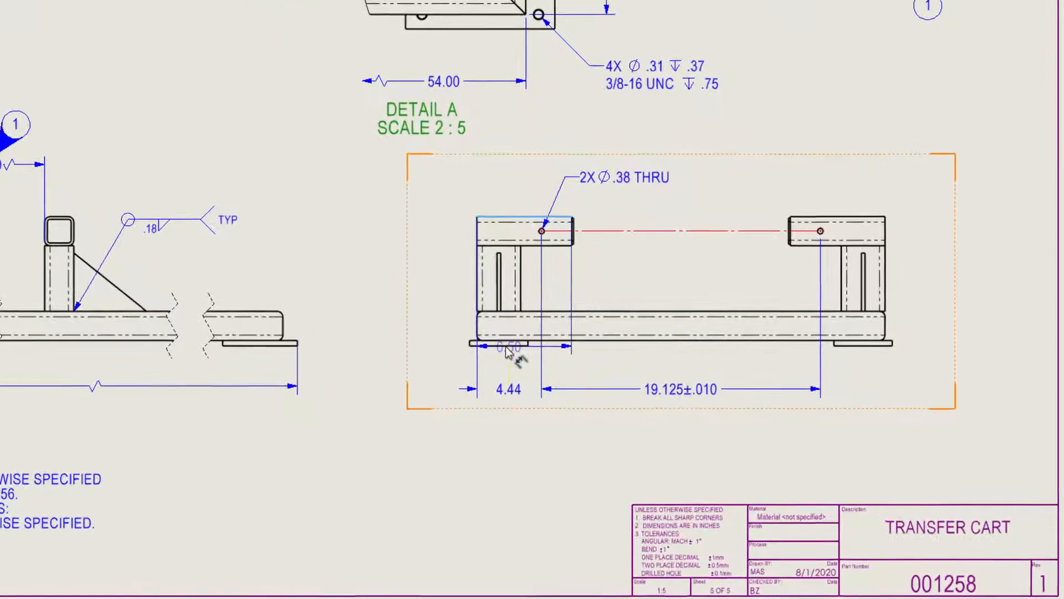
pyautogui.click(459, 330)
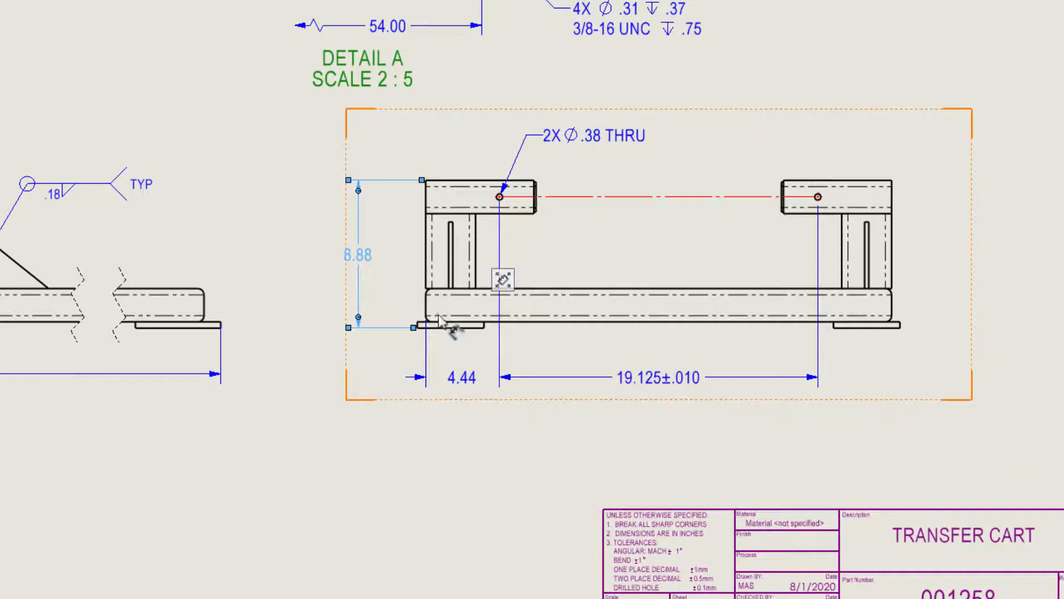
pyautogui.click(428, 306)
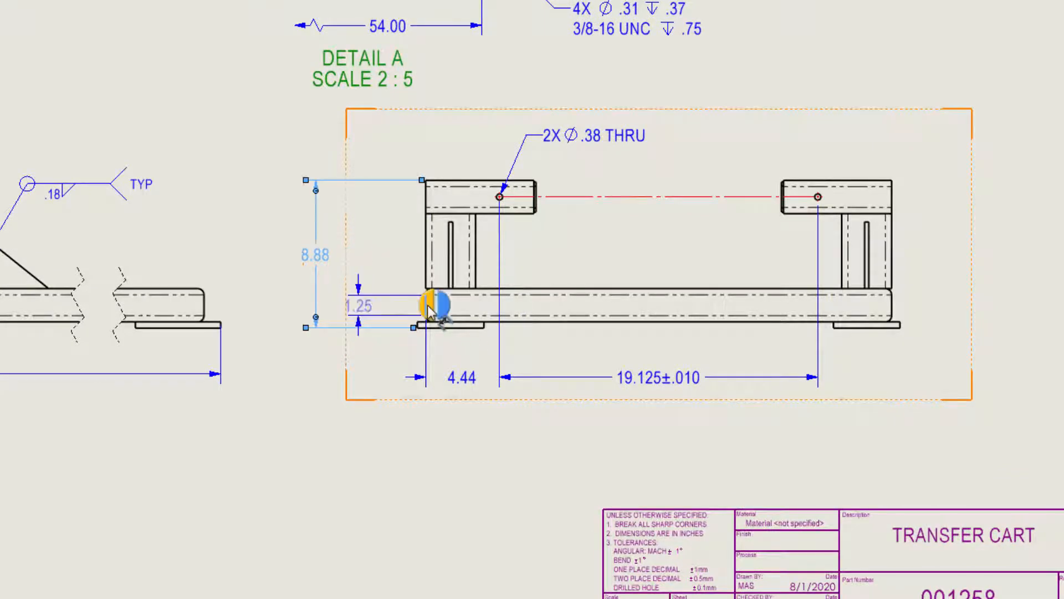
pyautogui.click(892, 308)
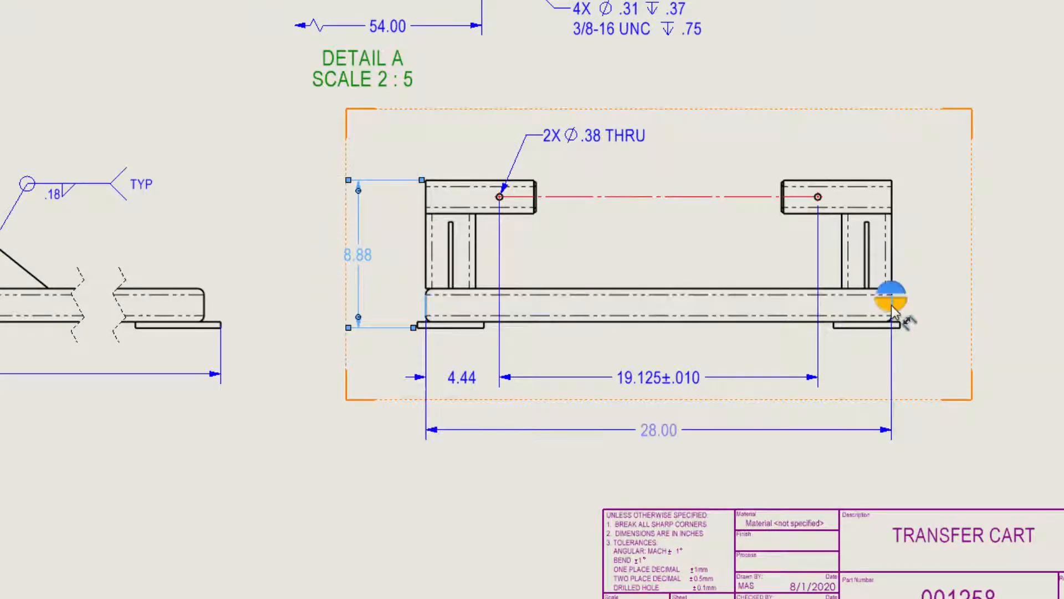
pyautogui.click(892, 306)
pyautogui.press('Escape')
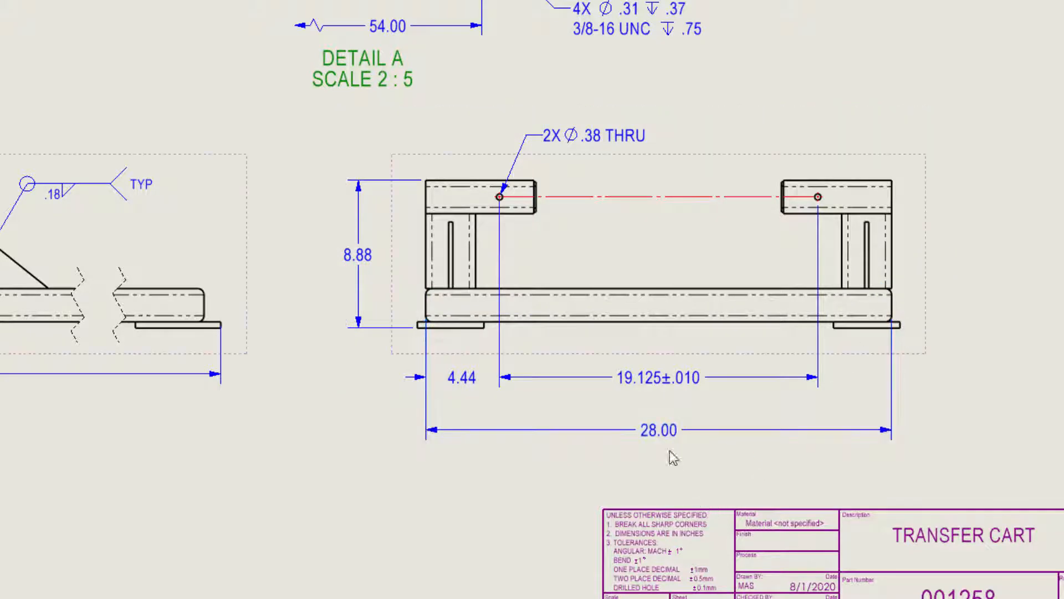
pyautogui.moveTo(652, 445); pyautogui.dragTo(658, 475)
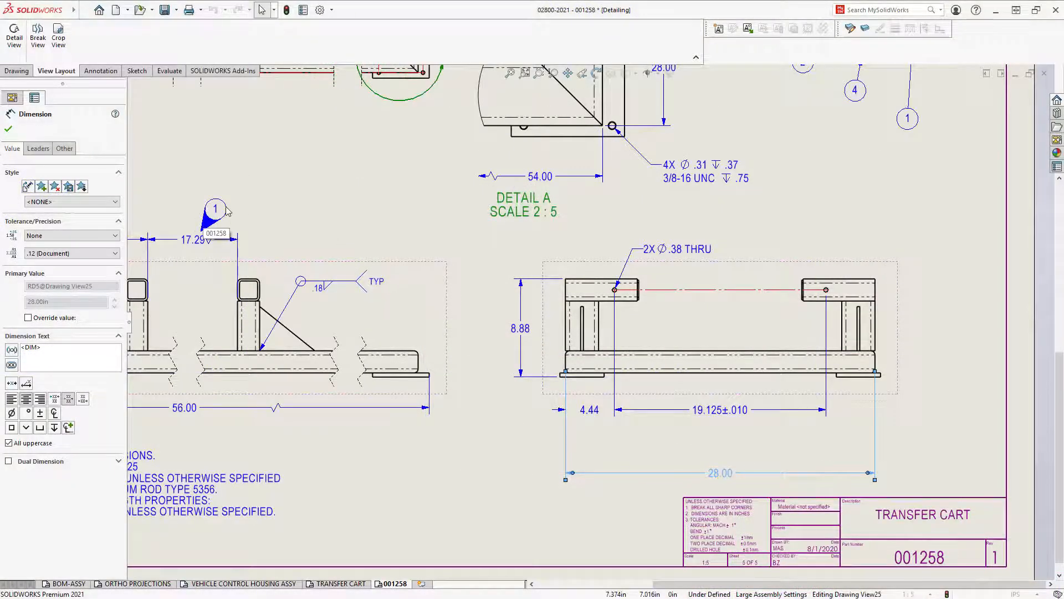
# Place a circular balloon with the custom text 2 just below the hole-spacing dimension in the end view
pyautogui.click(100, 71)
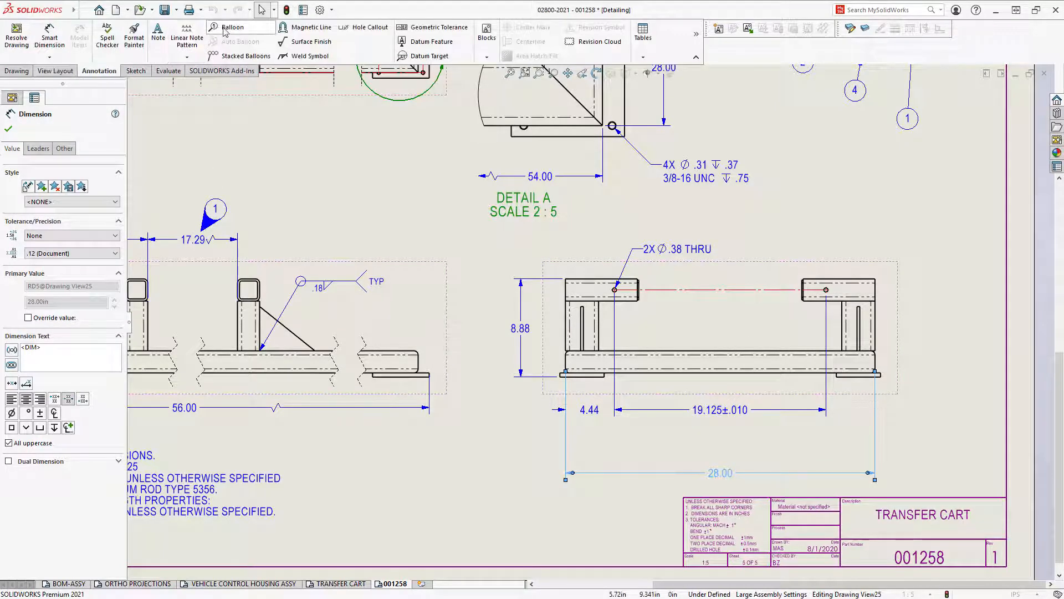
pyautogui.click(230, 27)
pyautogui.click(69, 380)
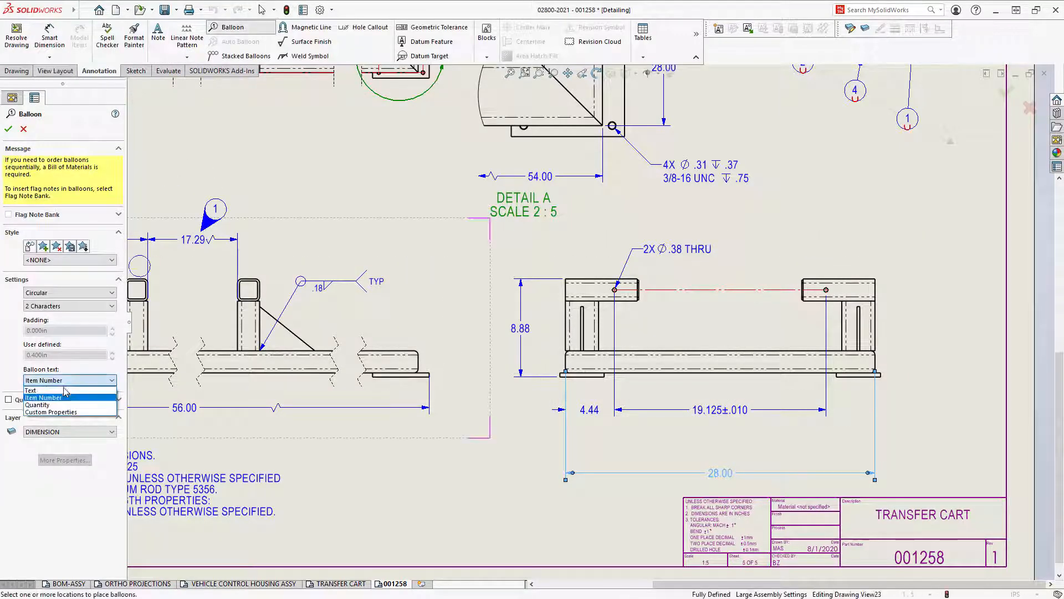
pyautogui.click(69, 393)
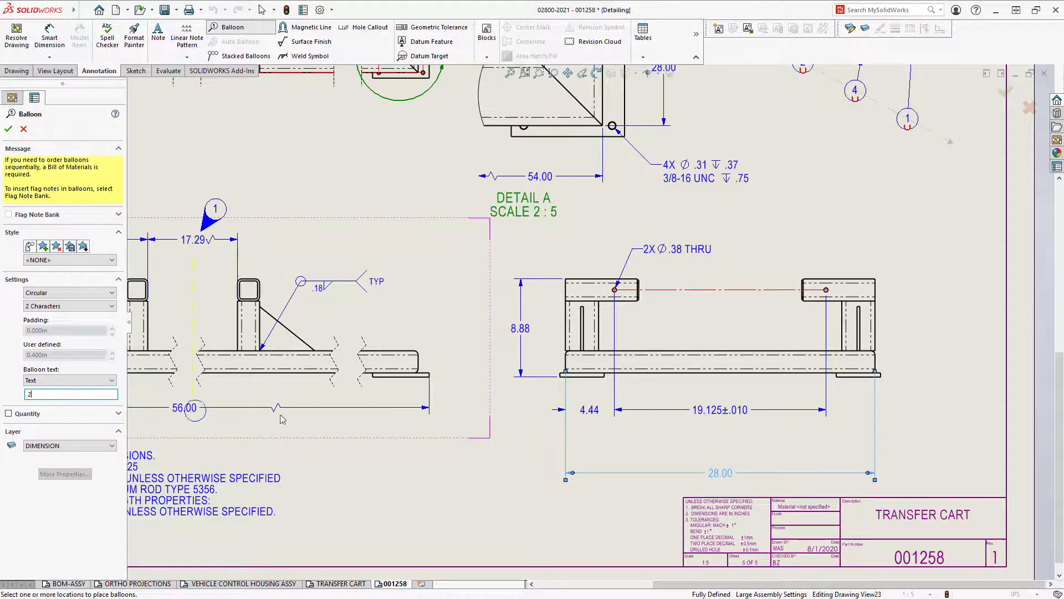
pyautogui.write('2')
pyautogui.click(697, 434)
pyautogui.press('Escape')
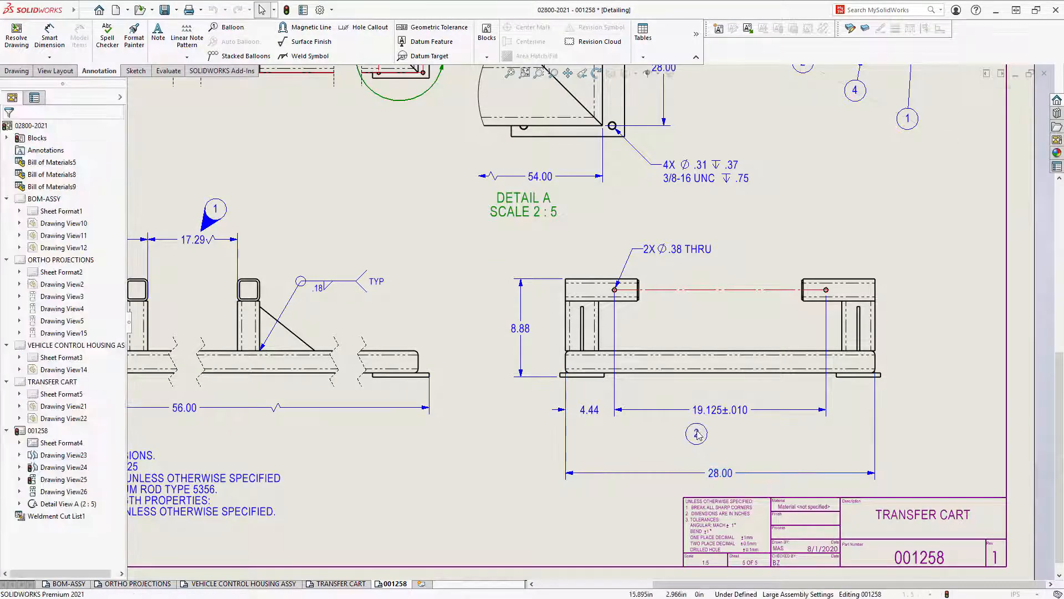
# Give balloon 2 a VDA leader and position it pointing at the 19.125±.010 dimension
pyautogui.click(697, 434)
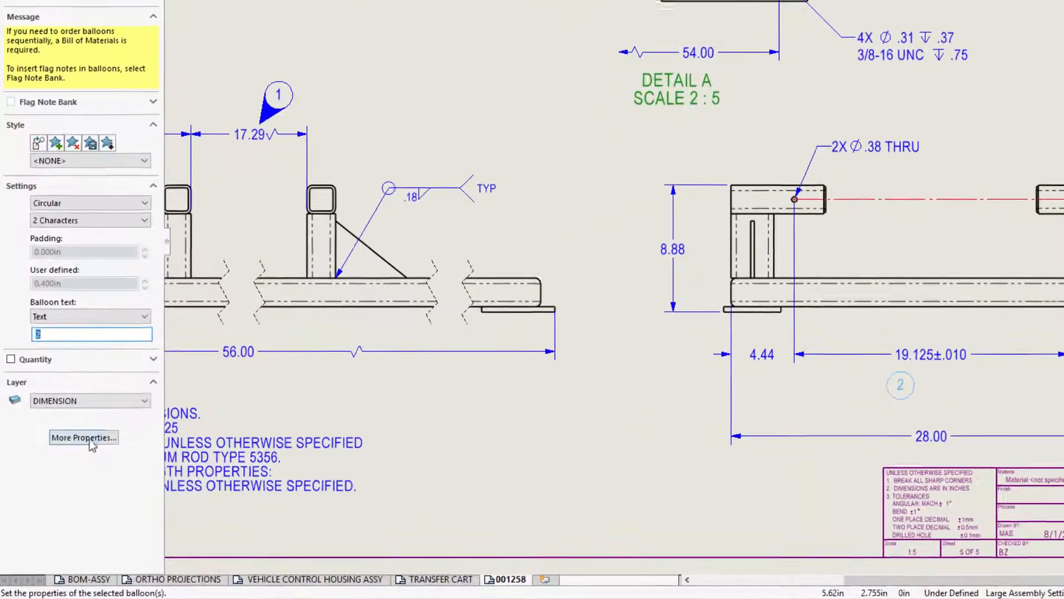
pyautogui.click(90, 443)
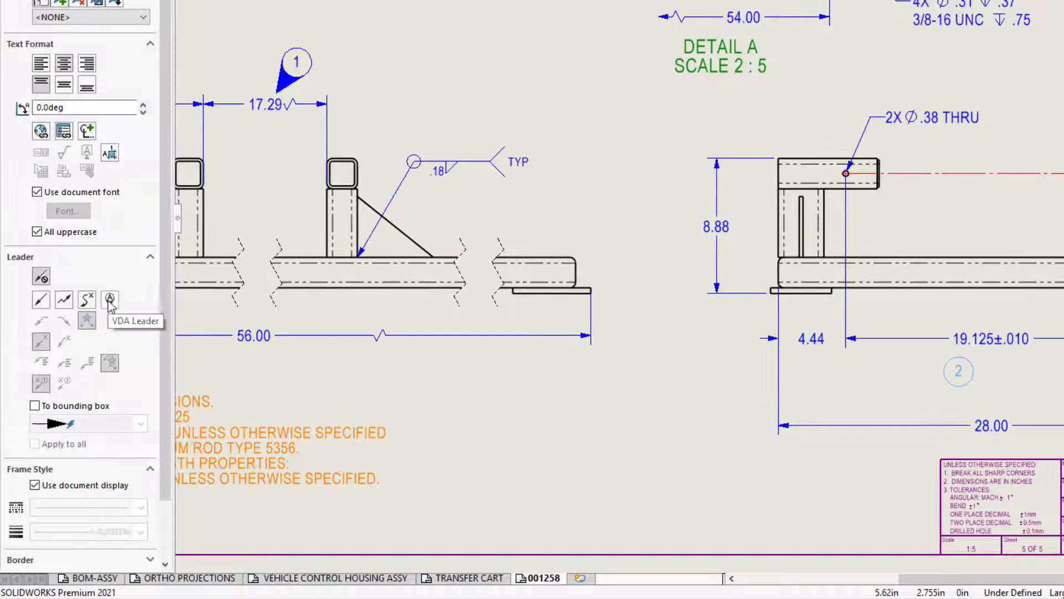
pyautogui.click(109, 300)
pyautogui.press('Escape')
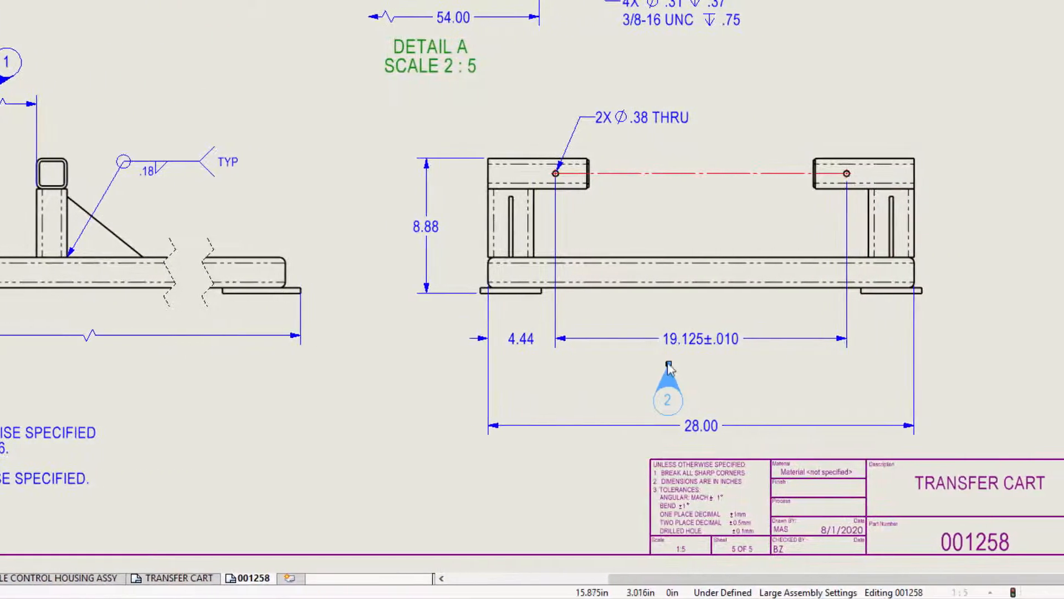
pyautogui.moveTo(685, 394); pyautogui.dragTo(655, 387)
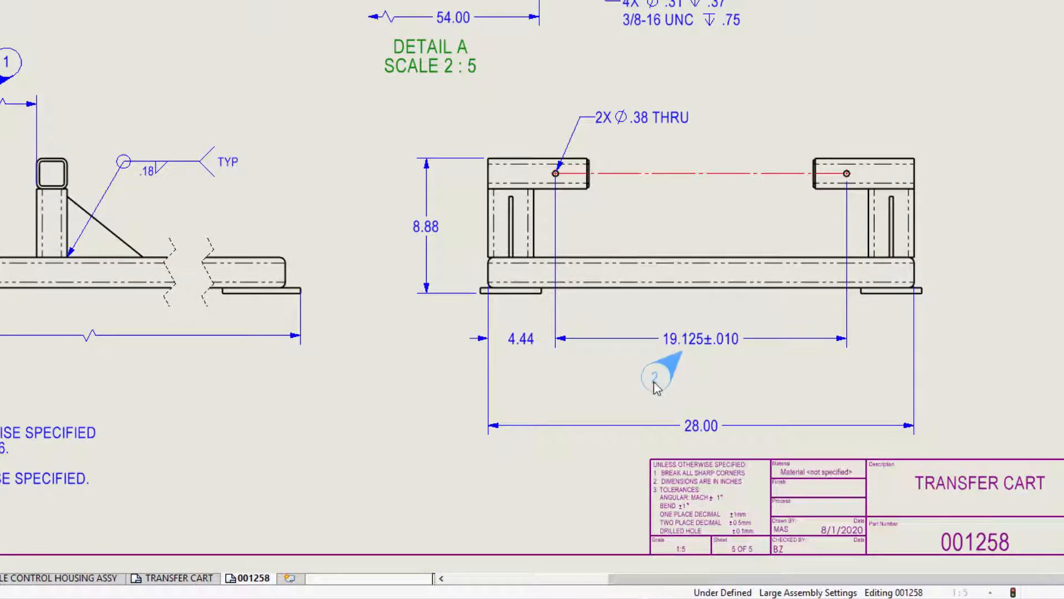
pyautogui.click(687, 427)
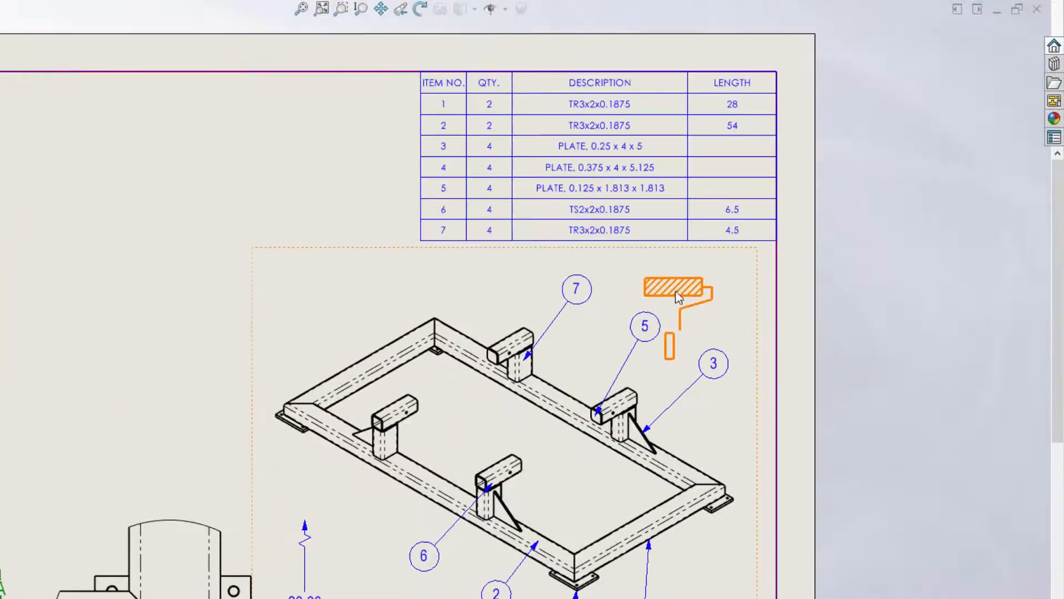
# Make the vertical line of the paint-roller sketch near the isometric view coincident with the midpoint of the roller's bottom edge
pyautogui.scroll(-5, 678, 296)
pyautogui.click(551, 341)
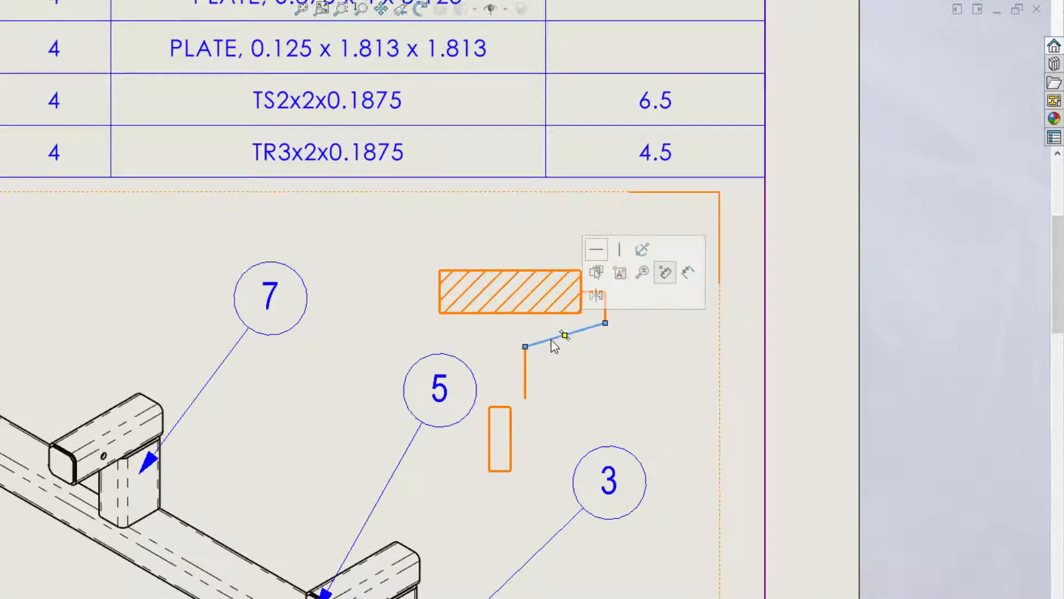
pyautogui.moveTo(525, 347)
pyautogui.mouseDown()
pyautogui.moveTo(523, 338)
pyautogui.moveTo(527, 351)
pyautogui.mouseUp()
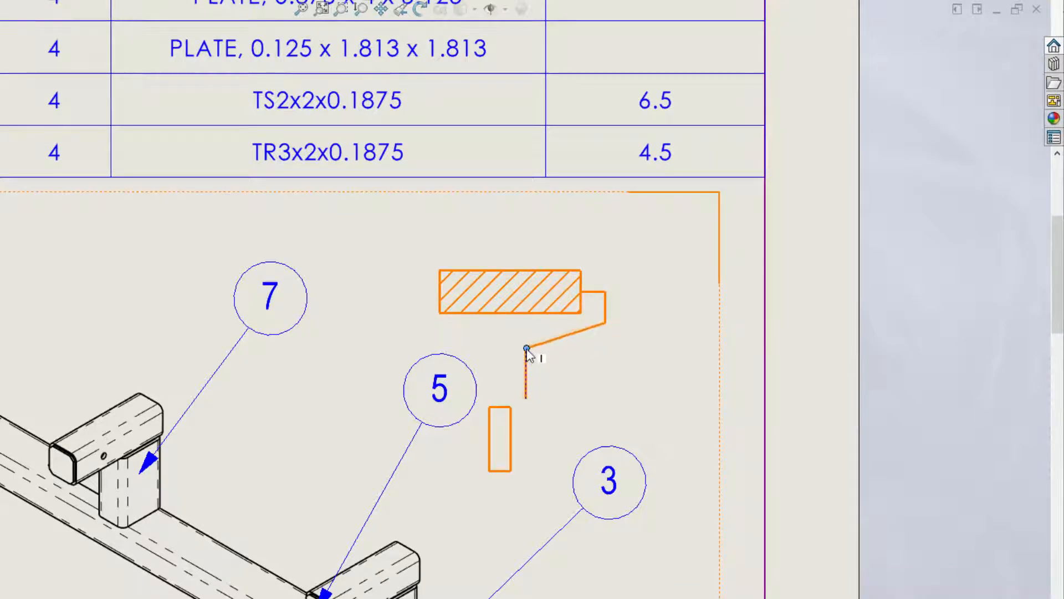
pyautogui.rightClick(519, 312)
pyautogui.click(564, 344)
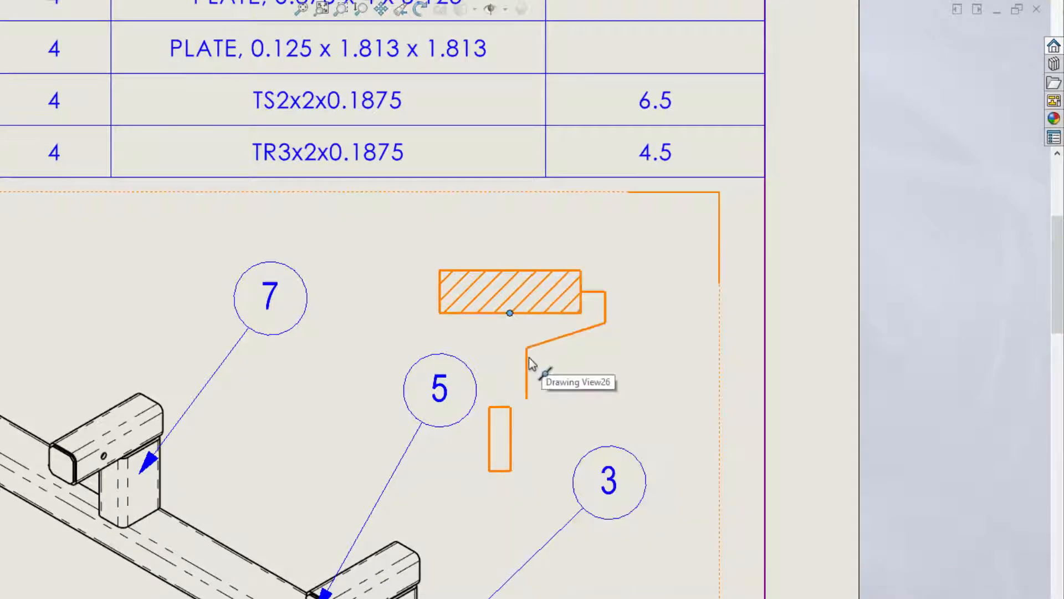
pyautogui.keyDown('ctrl'); pyautogui.click(527, 373); pyautogui.keyUp('ctrl')
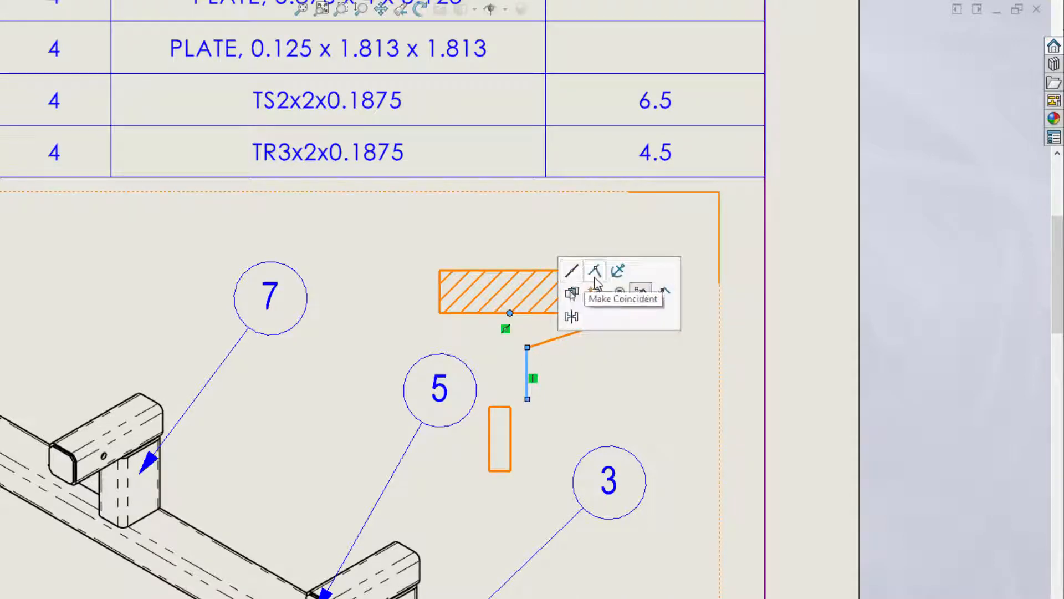
pyautogui.click(571, 278)
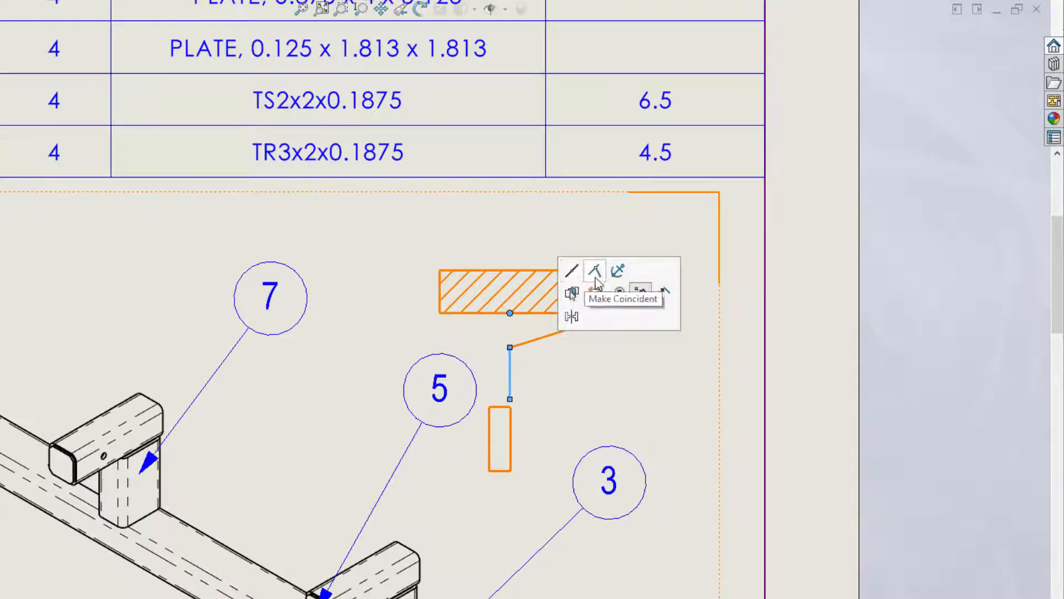
# Attach the midpoint of the handle rectangle's top edge to the vertical line's lower endpoint in the paint-roller sketch, then narrow the handle
pyautogui.click(504, 407)
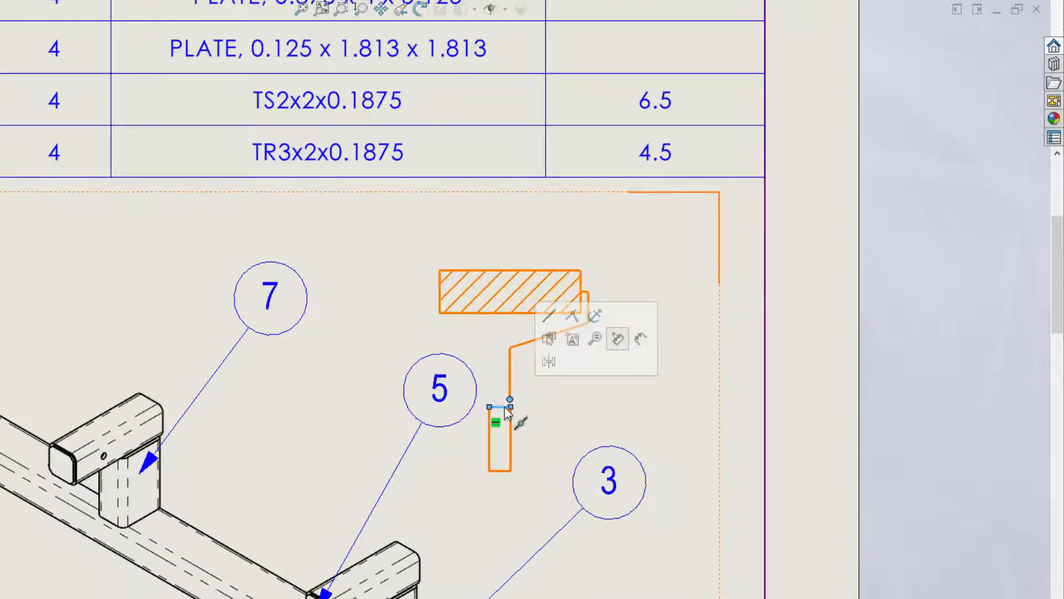
pyautogui.click(550, 317)
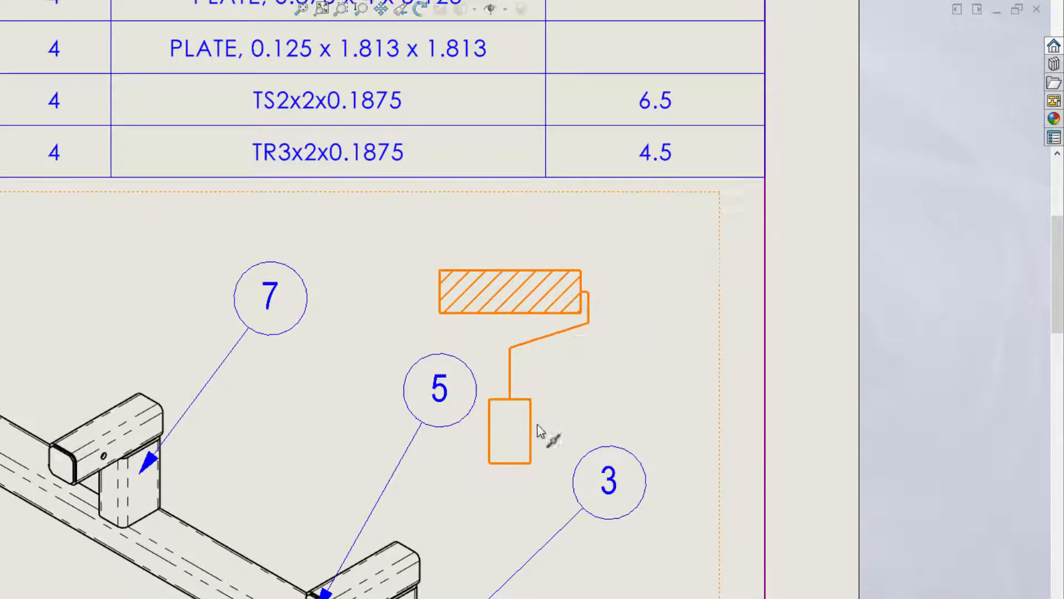
pyautogui.moveTo(515, 432); pyautogui.dragTo(519, 432)
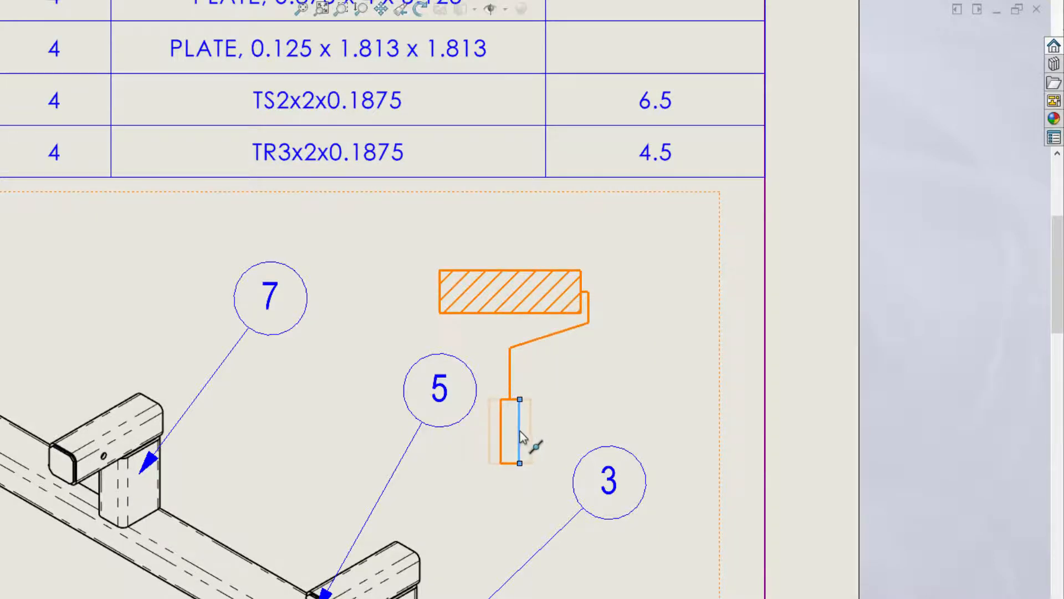
pyautogui.click(720, 456)
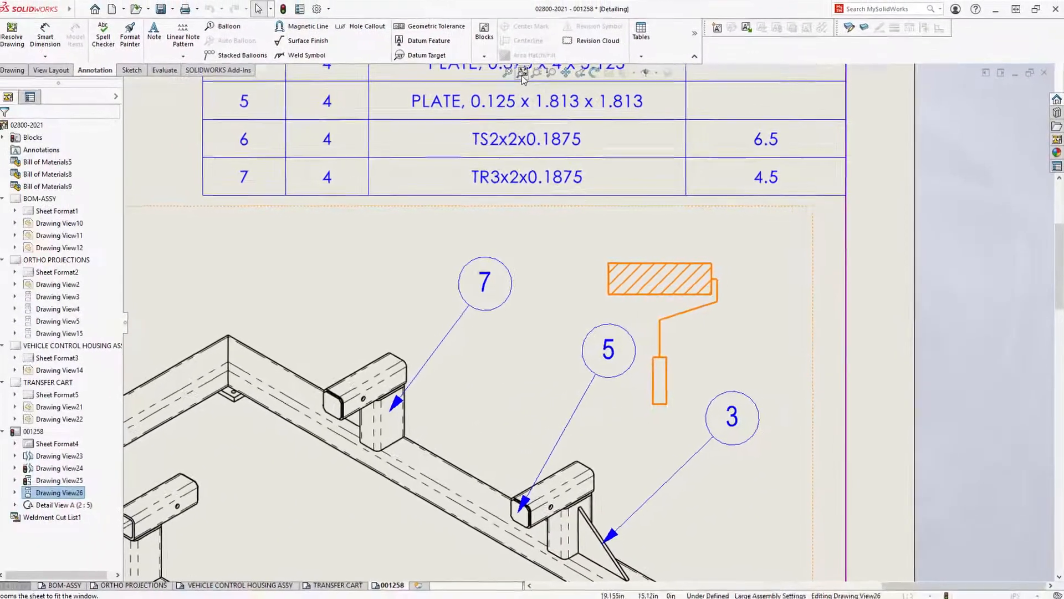
# Fit the whole 001258 sheet in view, clear the view selection and switch to the BOM-ASSY sheet
pyautogui.click(523, 77)
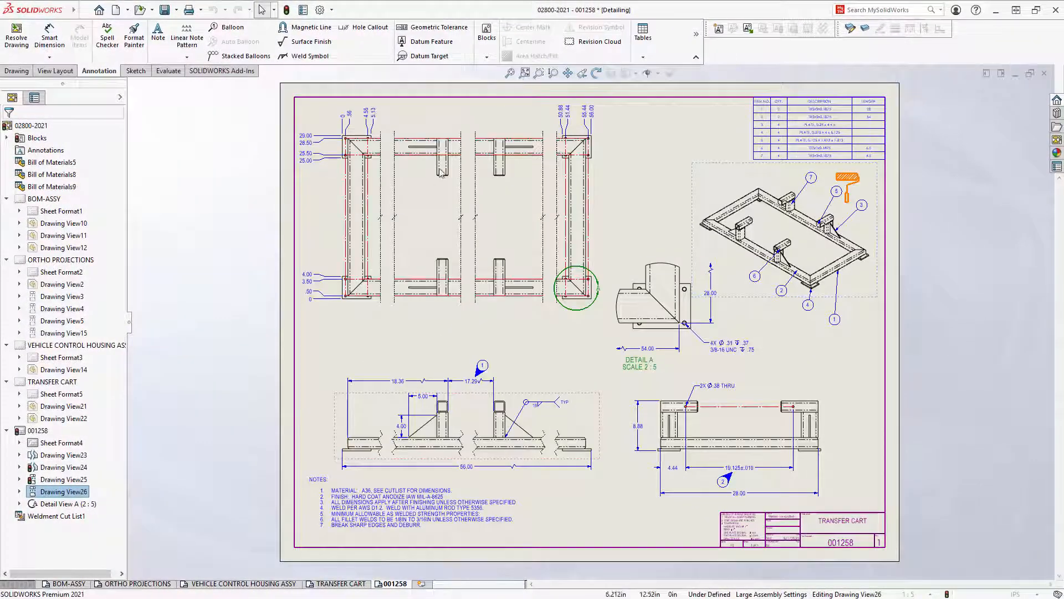
pyautogui.click(204, 421)
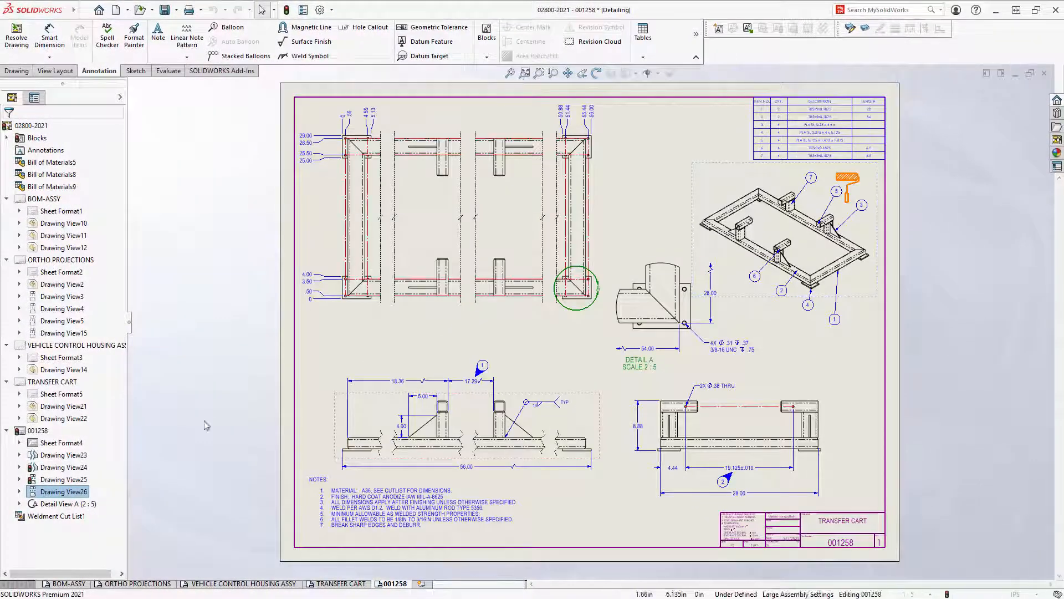
pyautogui.click(62, 584)
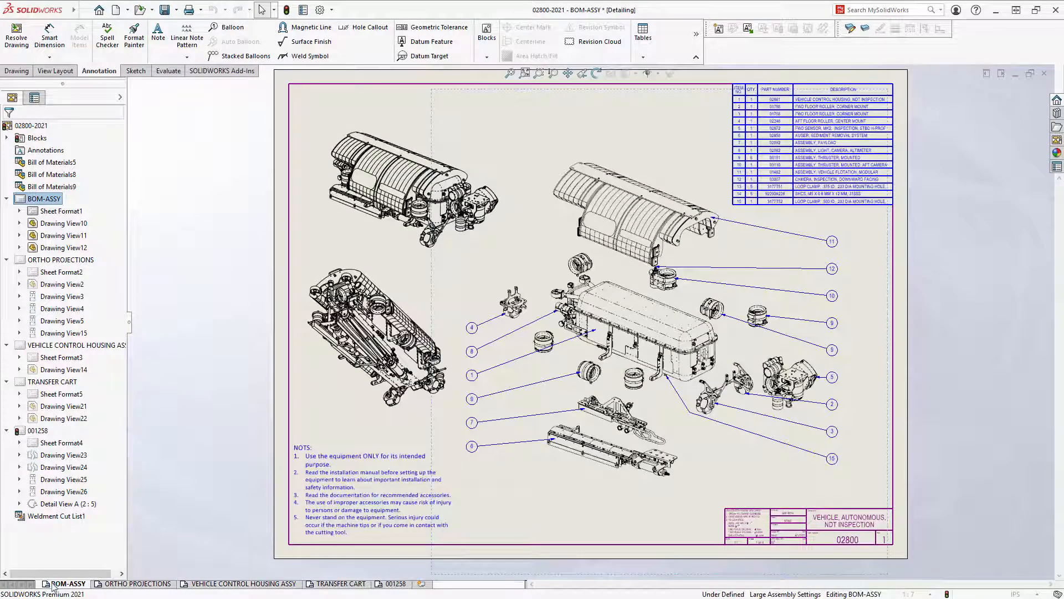